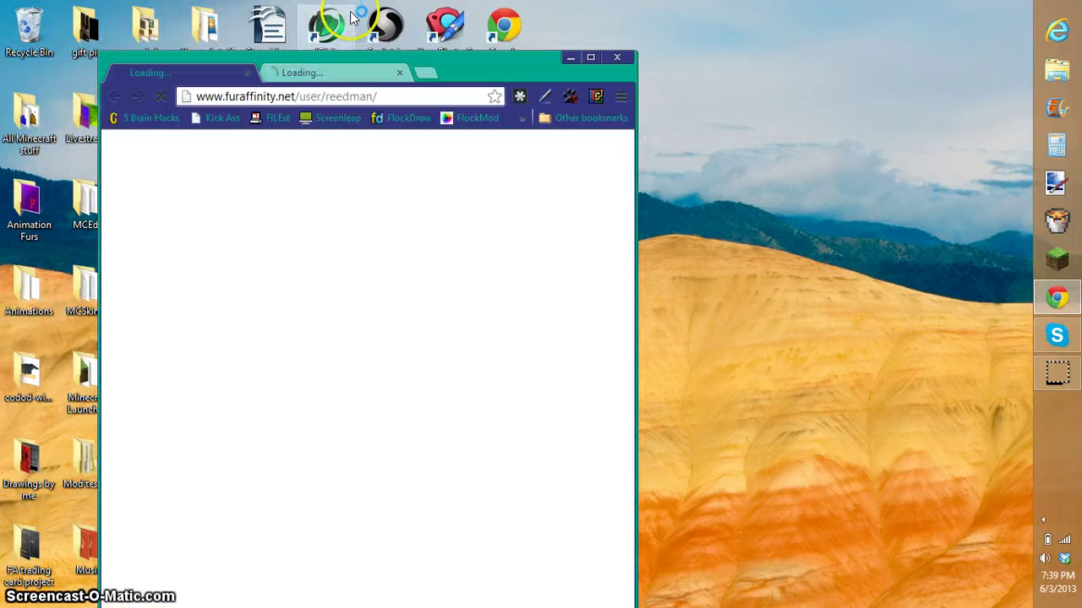
# Close the leftover loading tabs and maximize Chrome on a fresh new tab
pyautogui.click(428, 74)
pyautogui.click(236, 73)
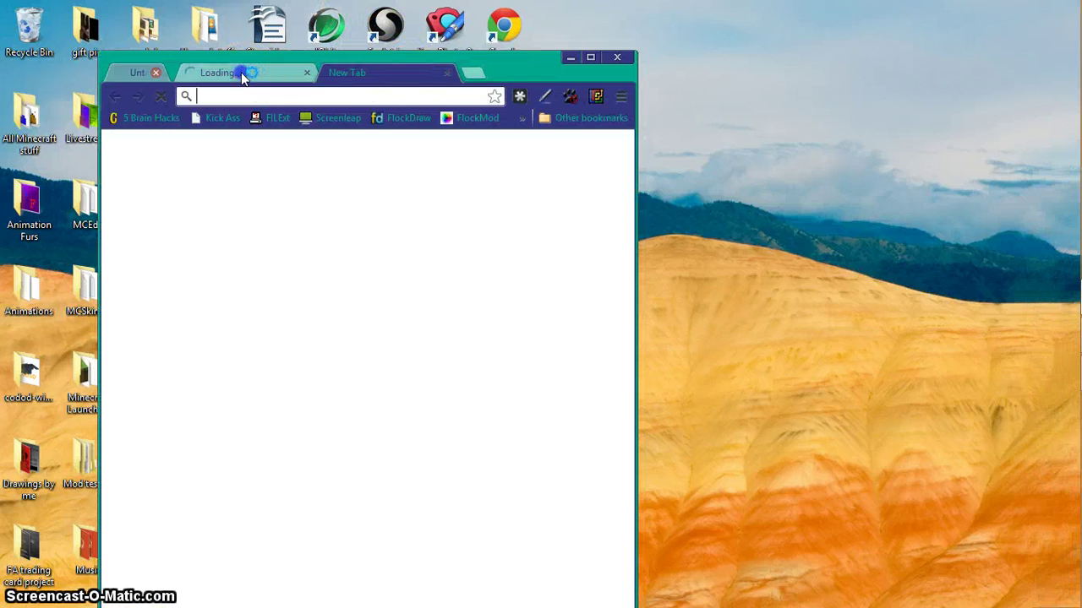
pyautogui.click(236, 73)
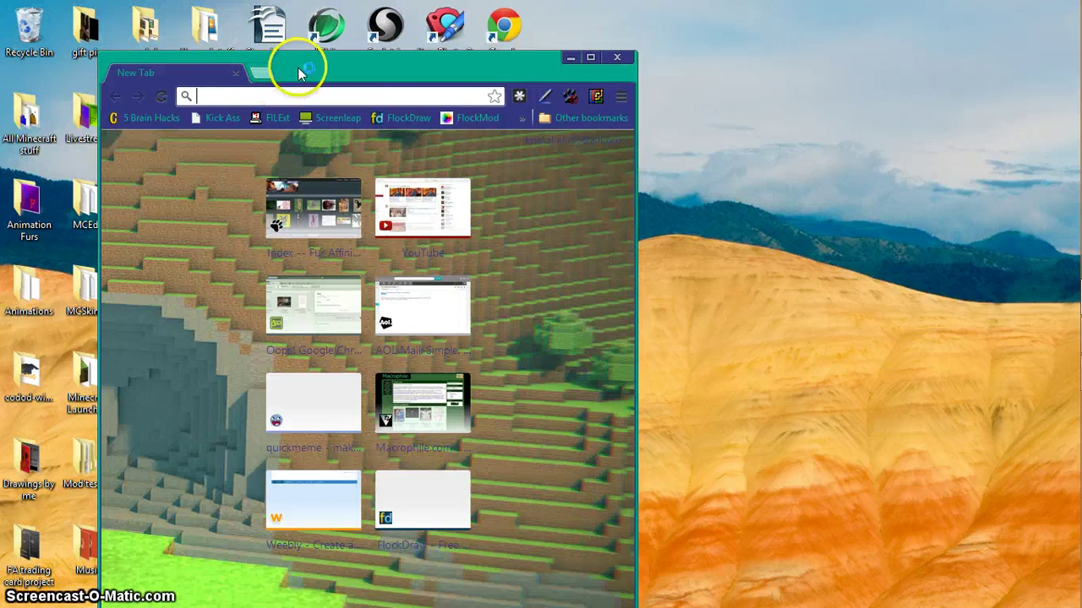
pyautogui.moveTo(298, 67); pyautogui.dragTo(322, 4)
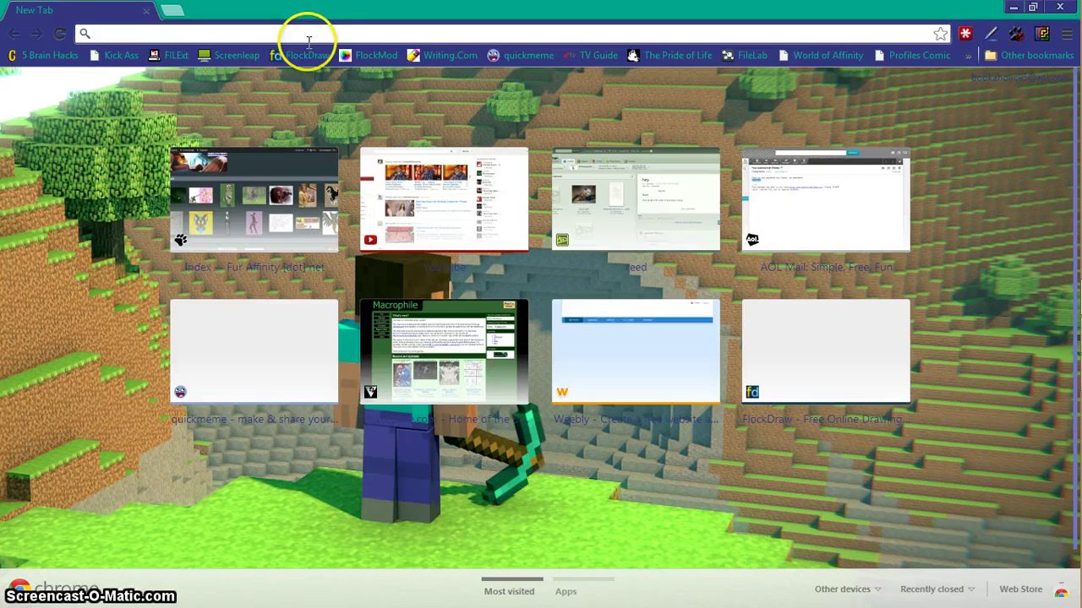
pyautogui.click(736, 59)
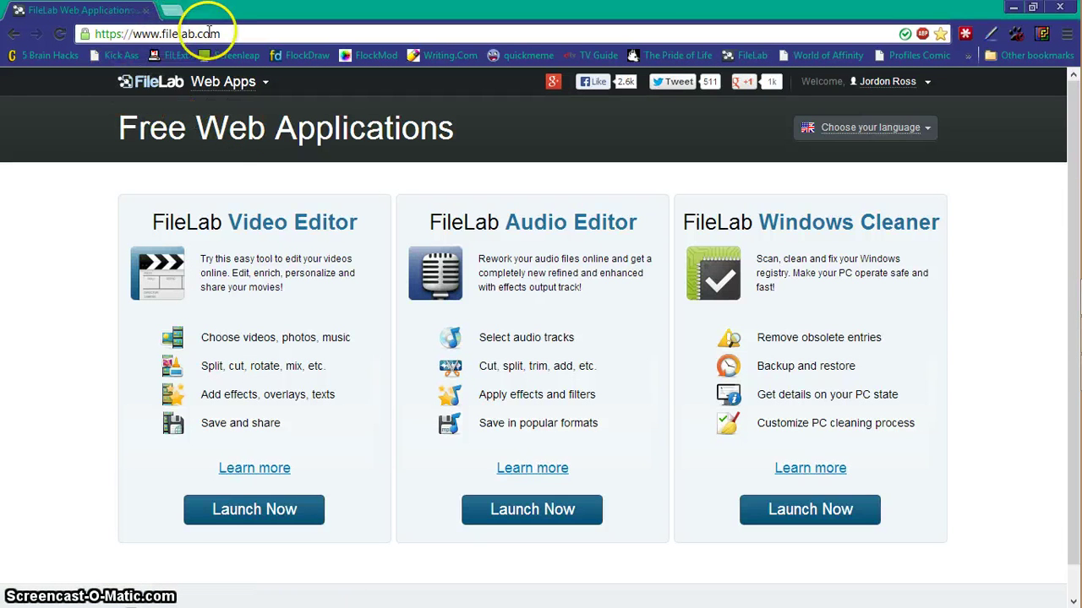
pyautogui.click(875, 129)
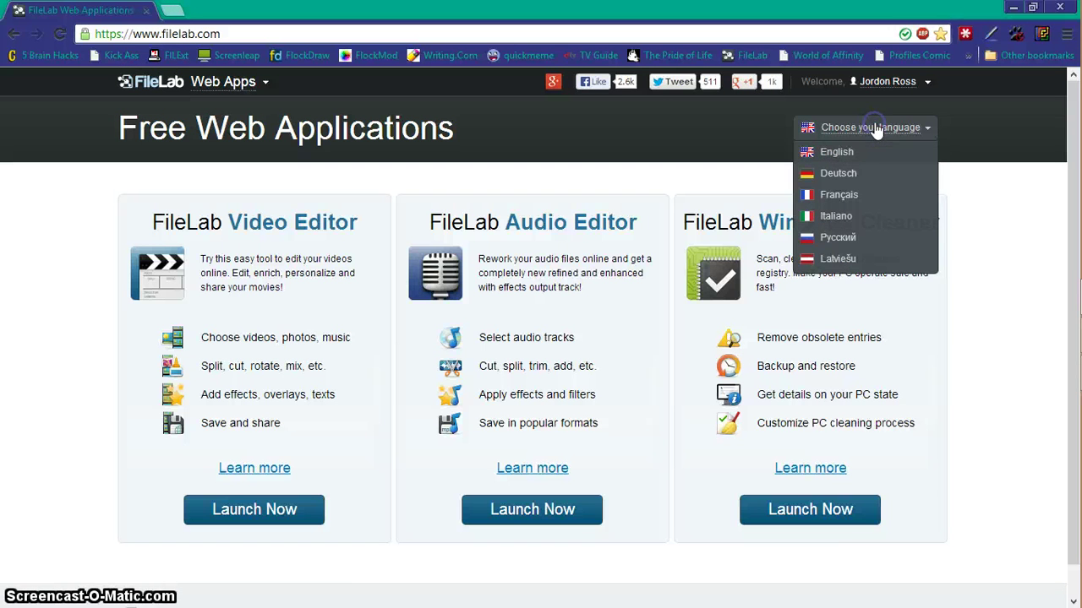
pyautogui.click(841, 155)
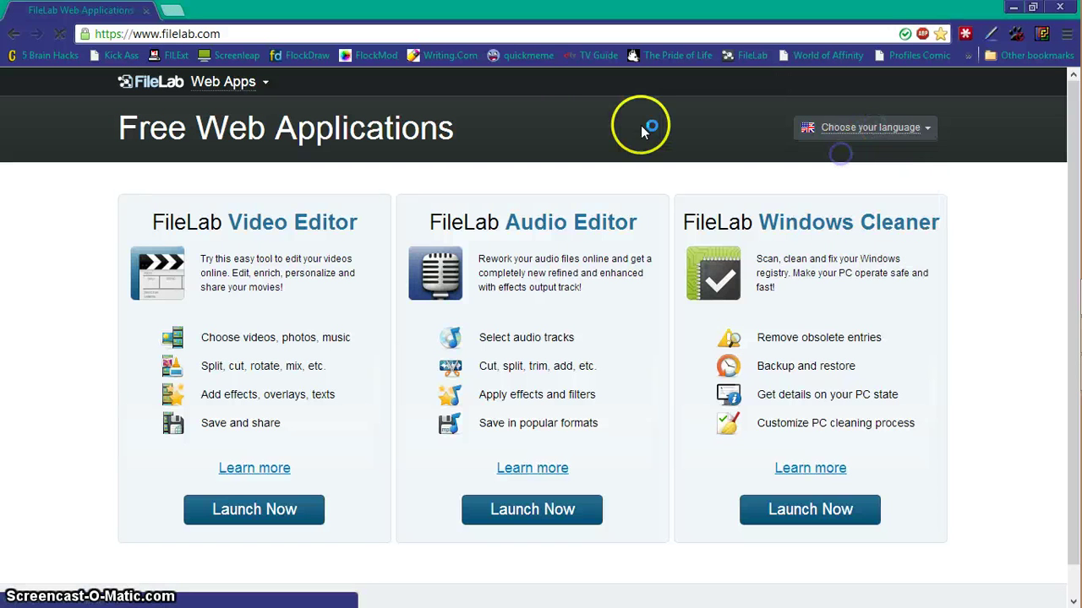
pyautogui.click(909, 134)
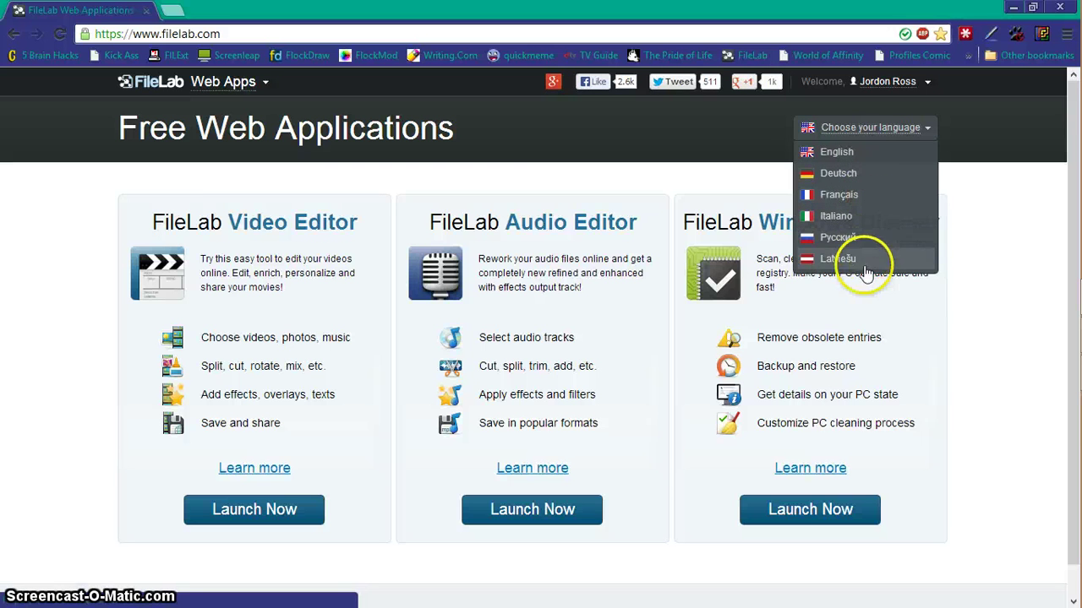
pyautogui.click(922, 135)
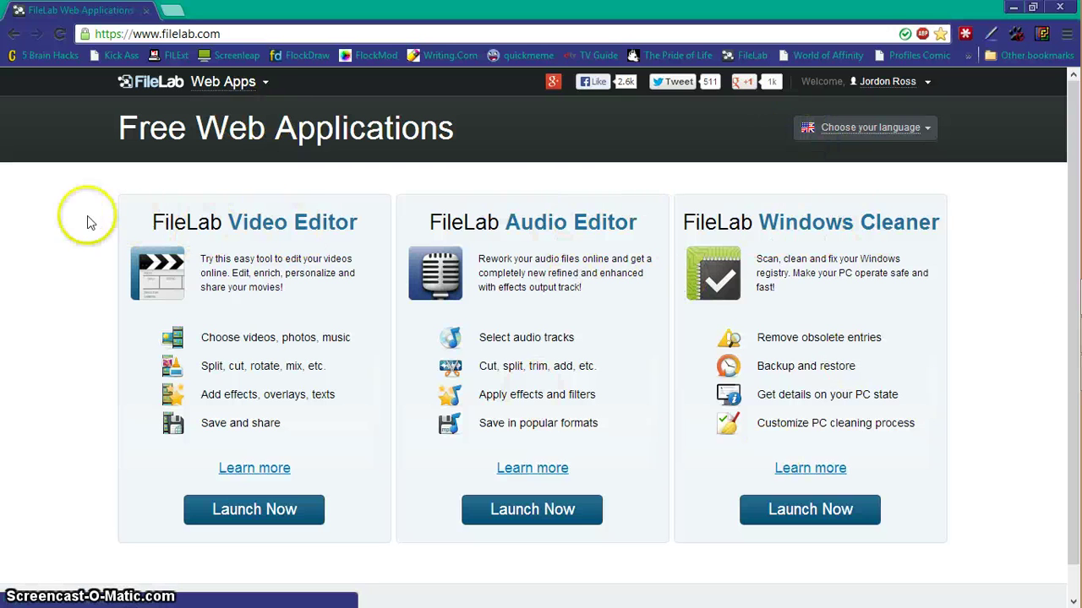
# Browse the Video Editor details page, then launch the FileLab Video Editor app
pyautogui.click(268, 471)
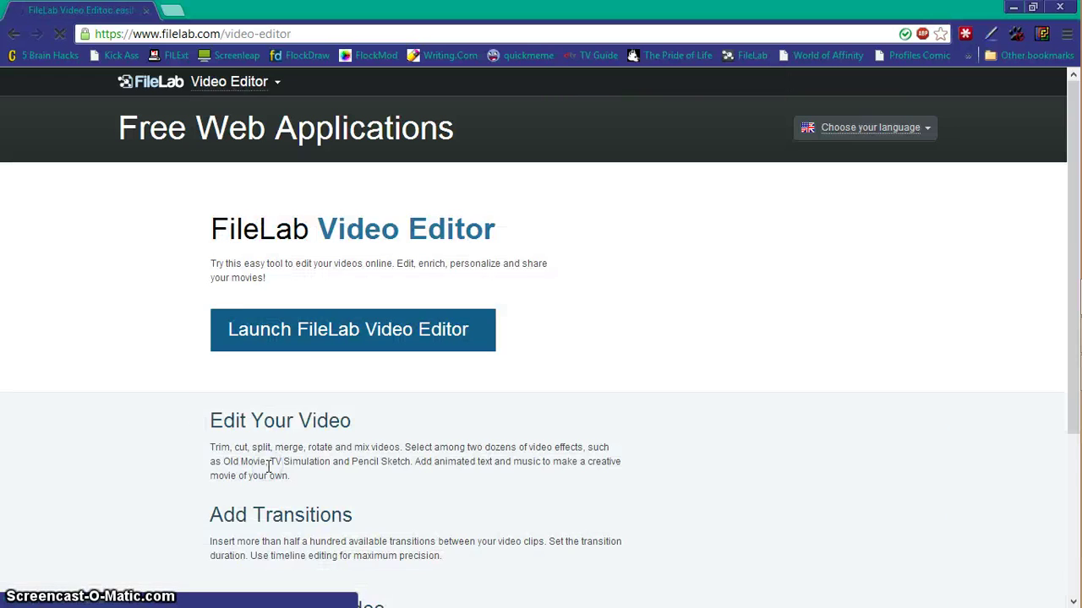
pyautogui.scroll(-3, 279, 321)
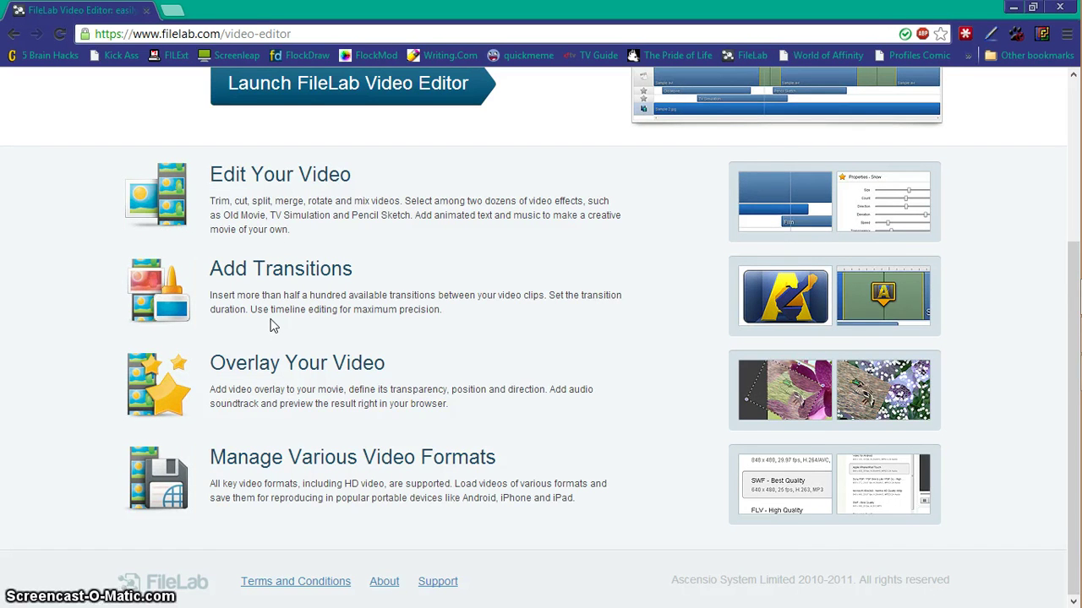
pyautogui.scroll(1, 272, 325)
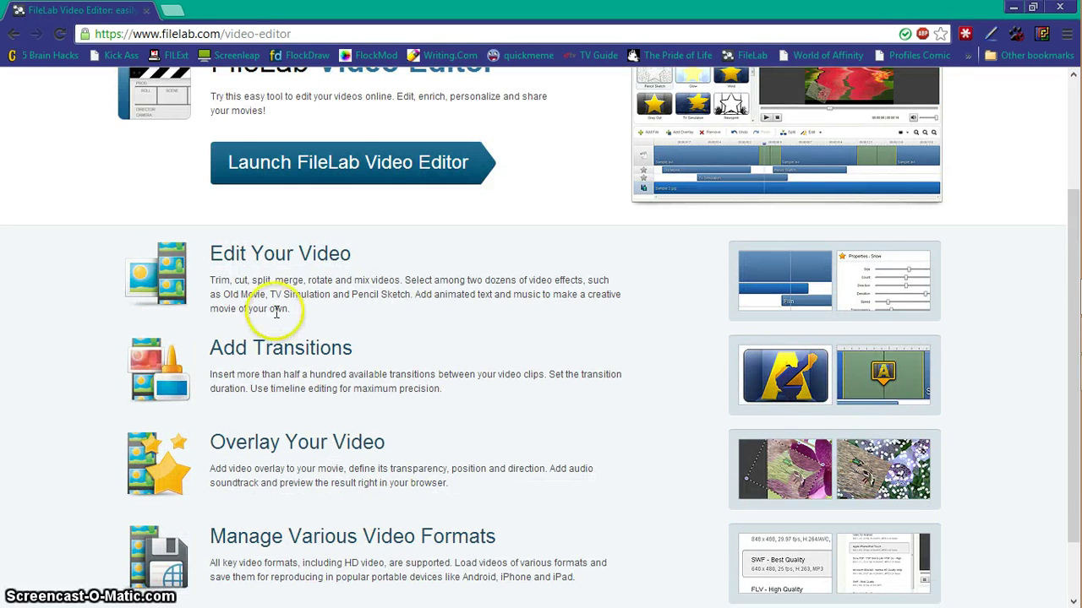
pyautogui.scroll(1, 275, 312)
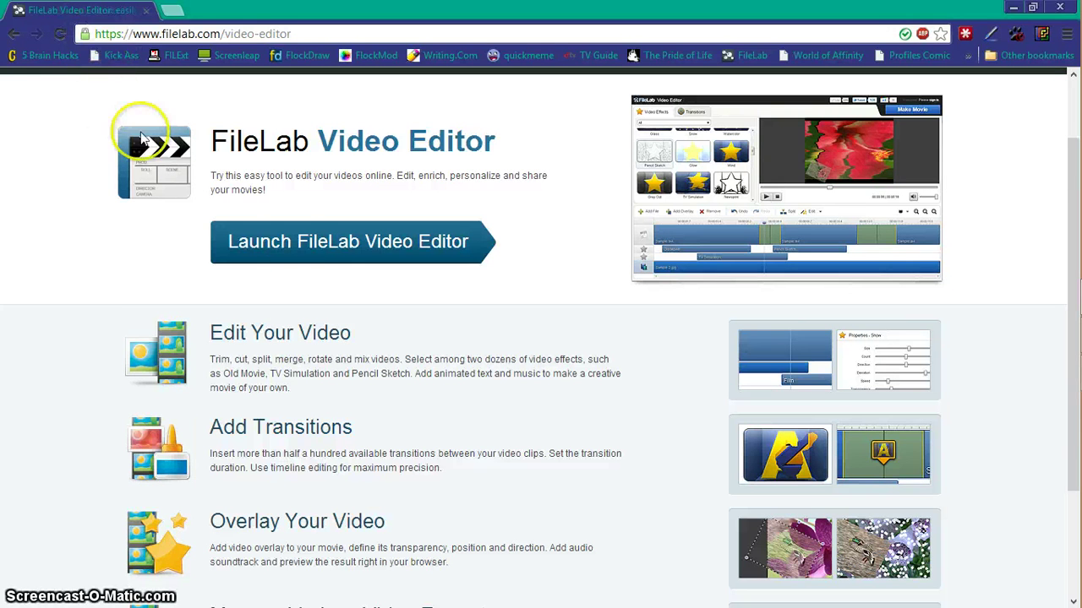
pyautogui.click(304, 243)
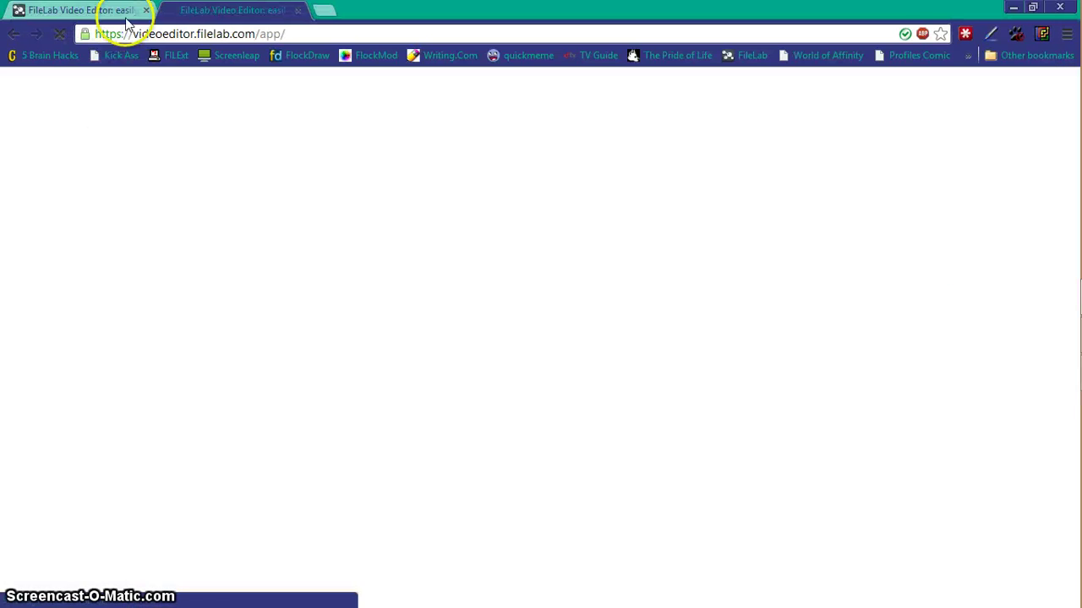
# Close the old filelab.com tab while the Video Editor app loads
pyautogui.click(146, 10)
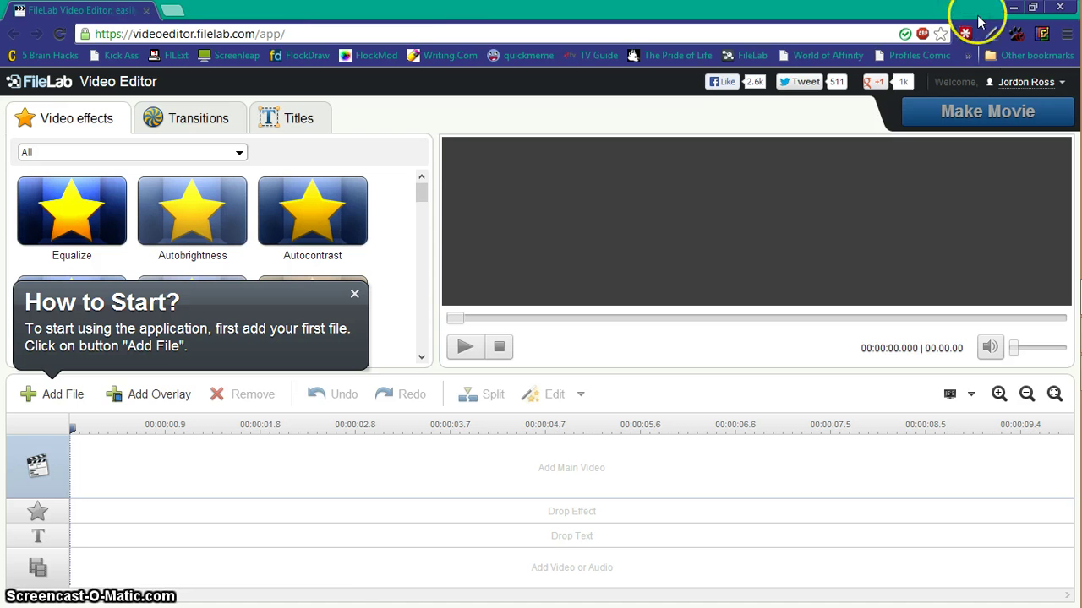
# Check the account menu, then dismiss the How to Start tip
pyautogui.click(1009, 83)
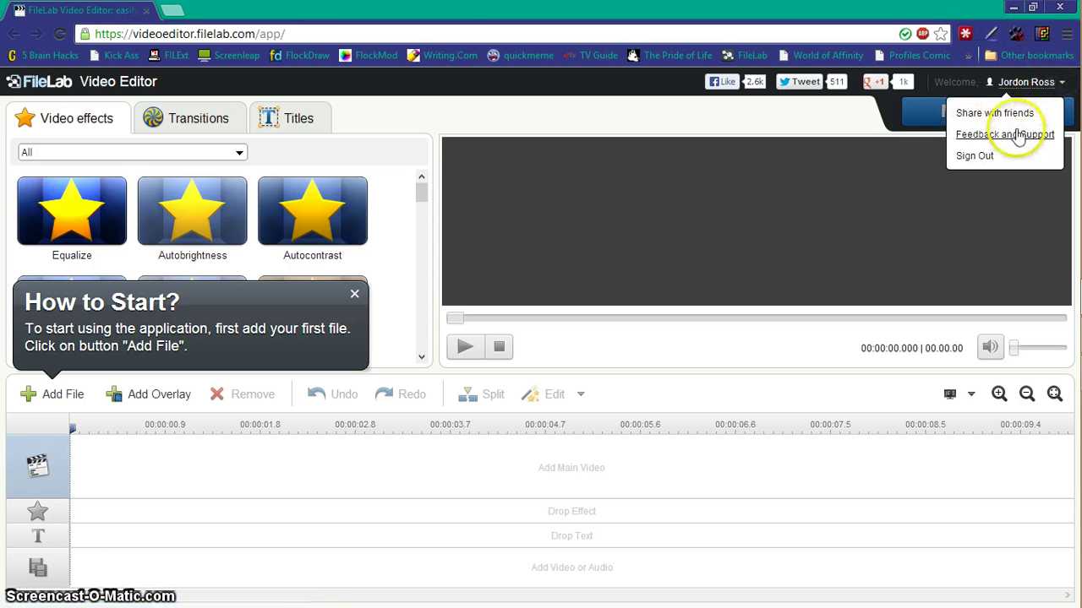
pyautogui.click(972, 156)
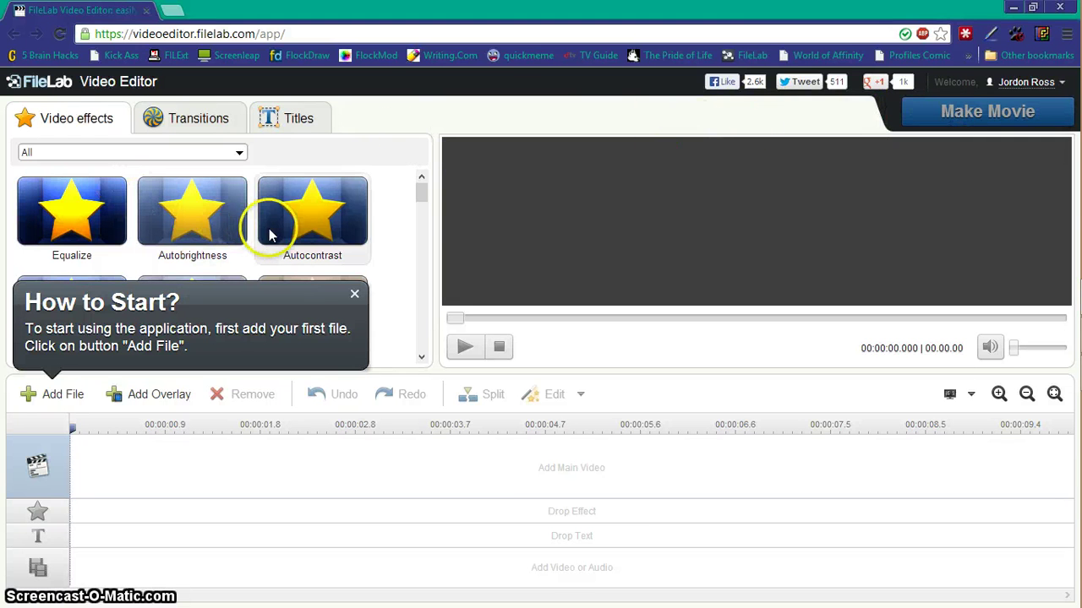
pyautogui.click(353, 301)
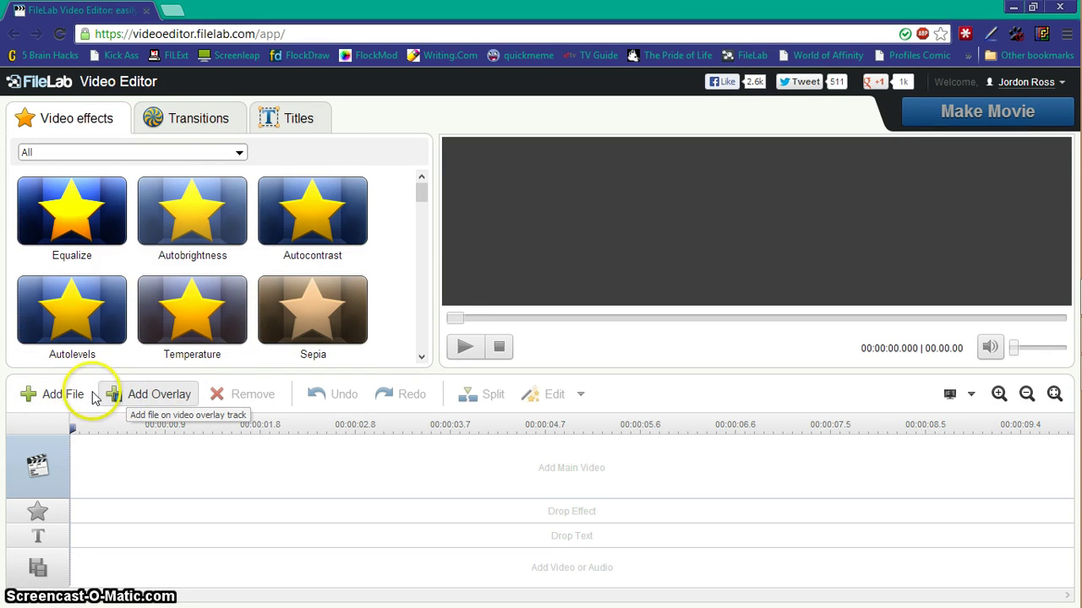
# Add EP 3 (01).mp4 from Documents > Recordings > OBS Recordings to the main video track
pyautogui.click(53, 396)
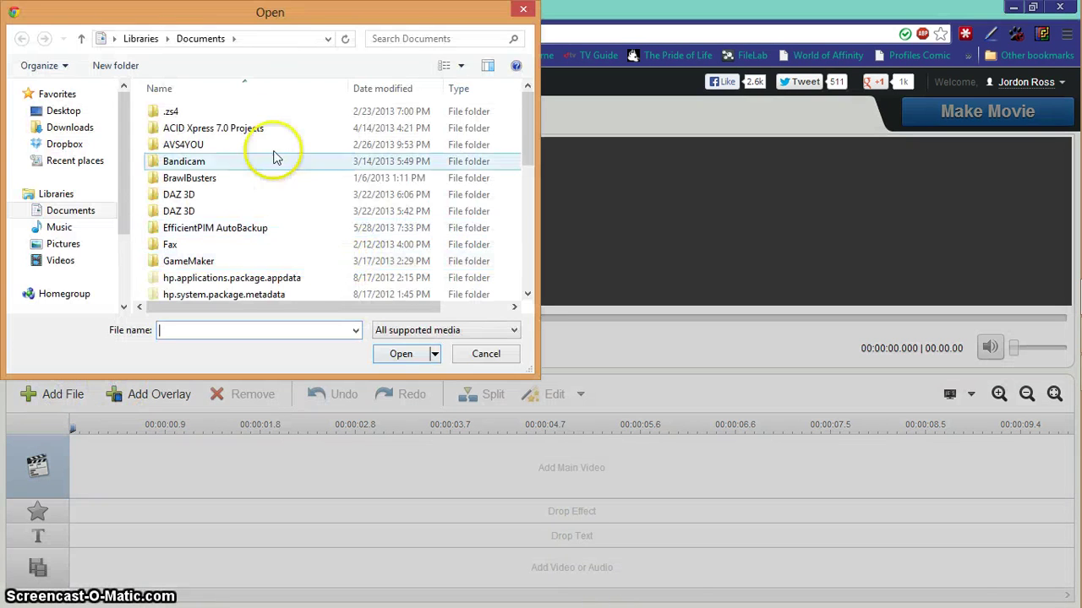
pyautogui.click(278, 195)
pyautogui.scroll(-1, 275, 208)
pyautogui.scroll(-2, 270, 237)
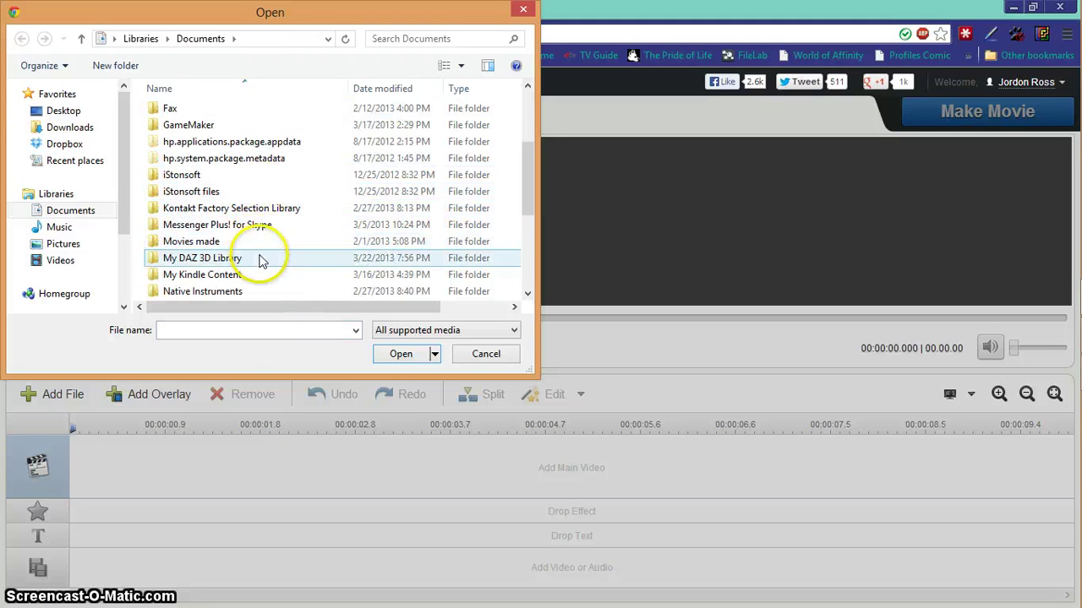
pyautogui.scroll(-2, 252, 270)
pyautogui.doubleClick(249, 267)
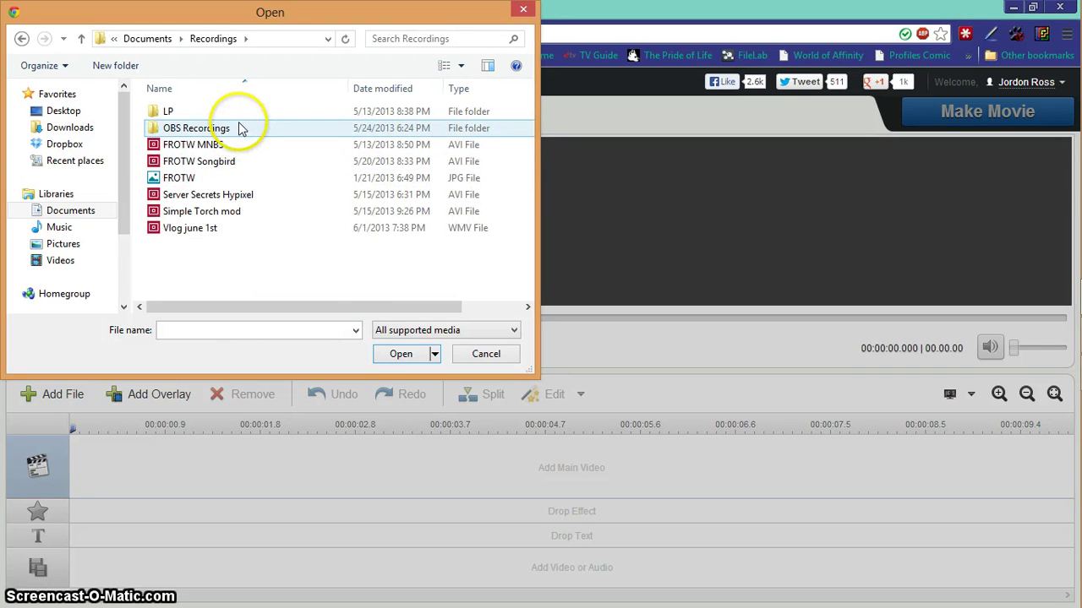
pyautogui.doubleClick(238, 128)
pyautogui.click(193, 111)
pyautogui.click(394, 354)
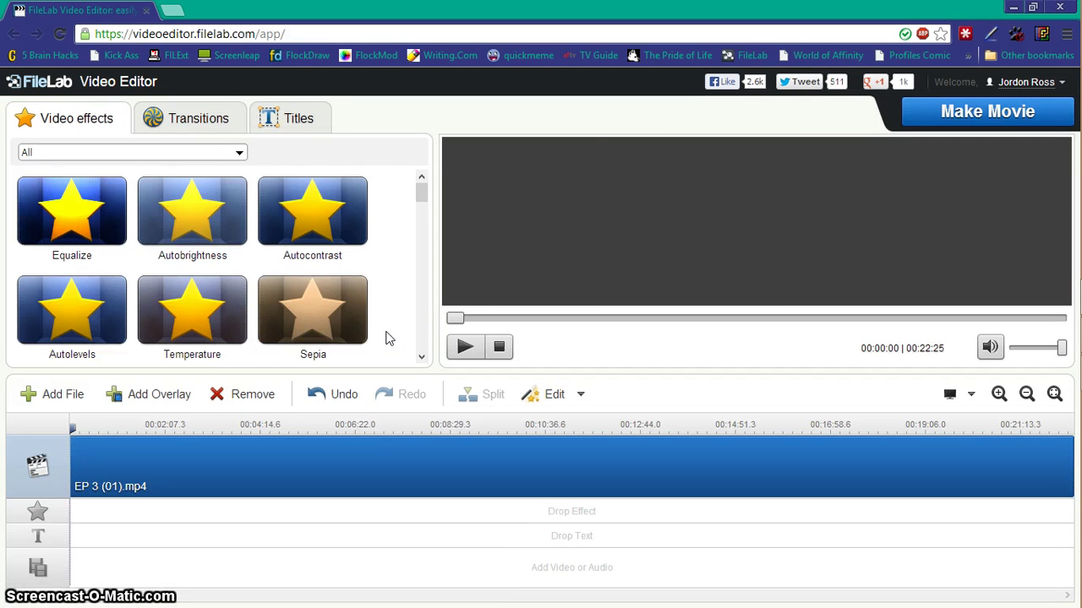
# Add the music file First from the Music by me folder to the audio track
pyautogui.click(376, 334)
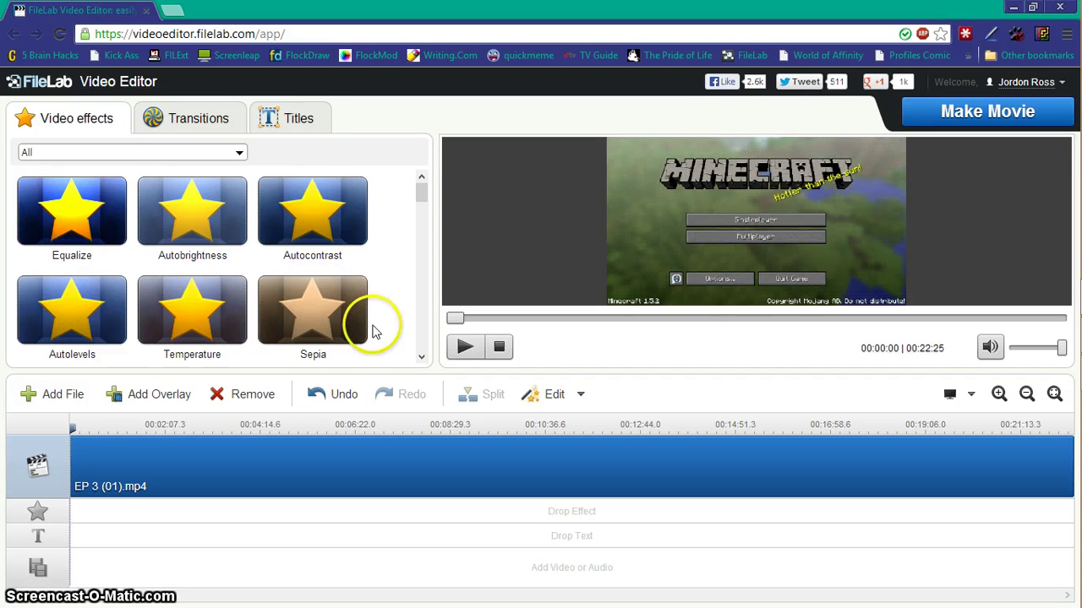
pyautogui.click(160, 394)
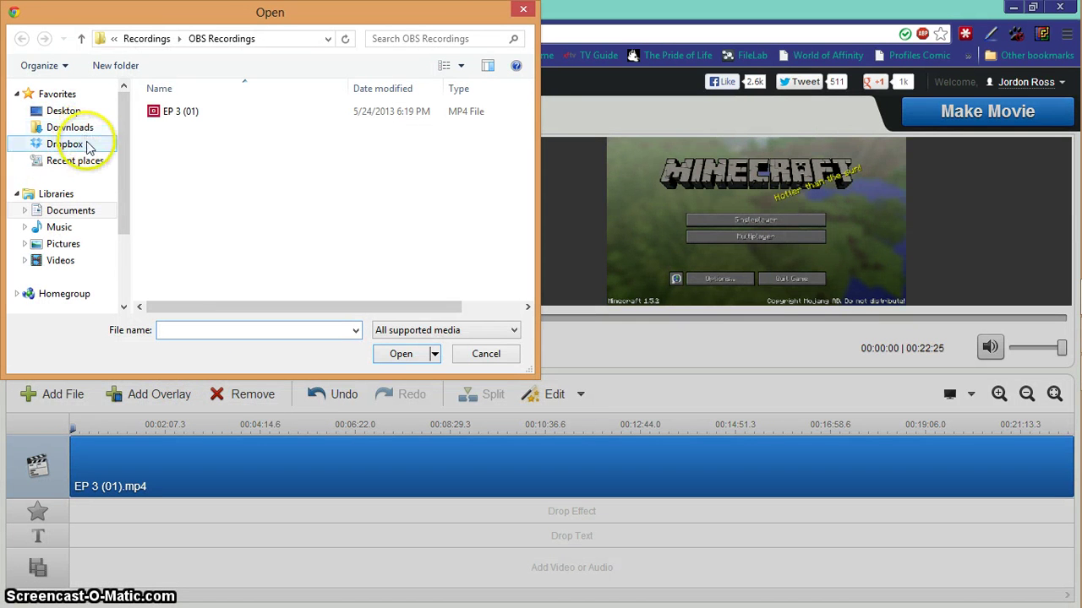
pyautogui.click(91, 230)
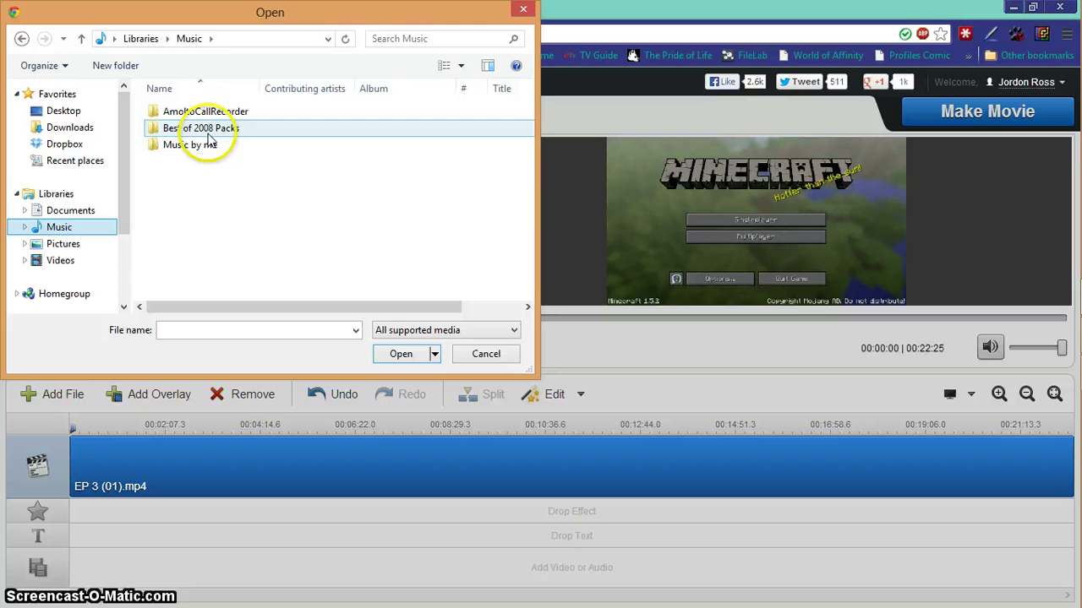
pyautogui.doubleClick(225, 146)
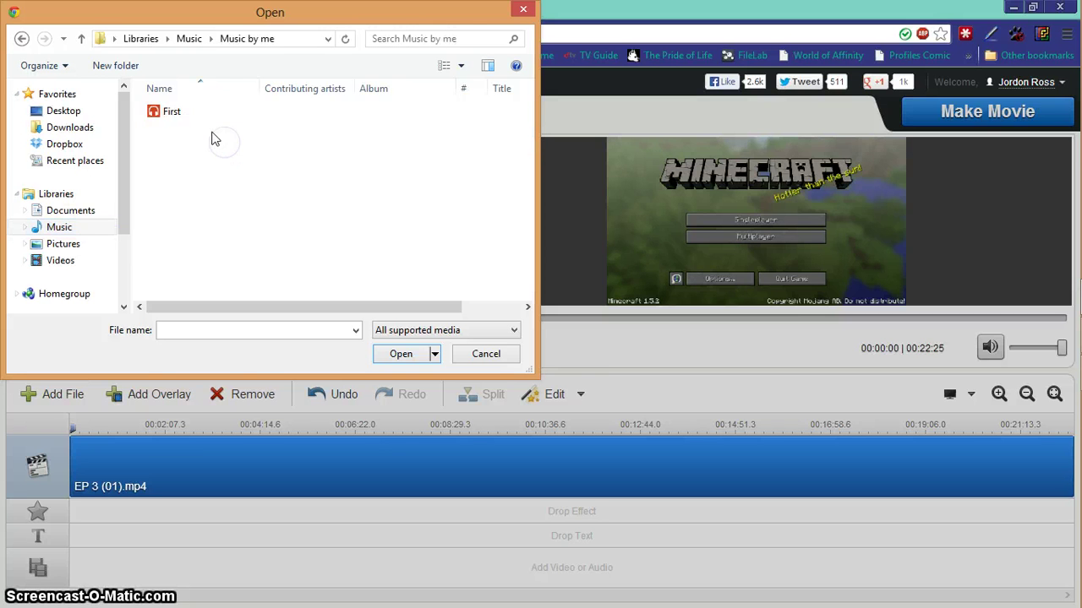
pyautogui.click(168, 111)
pyautogui.click(391, 355)
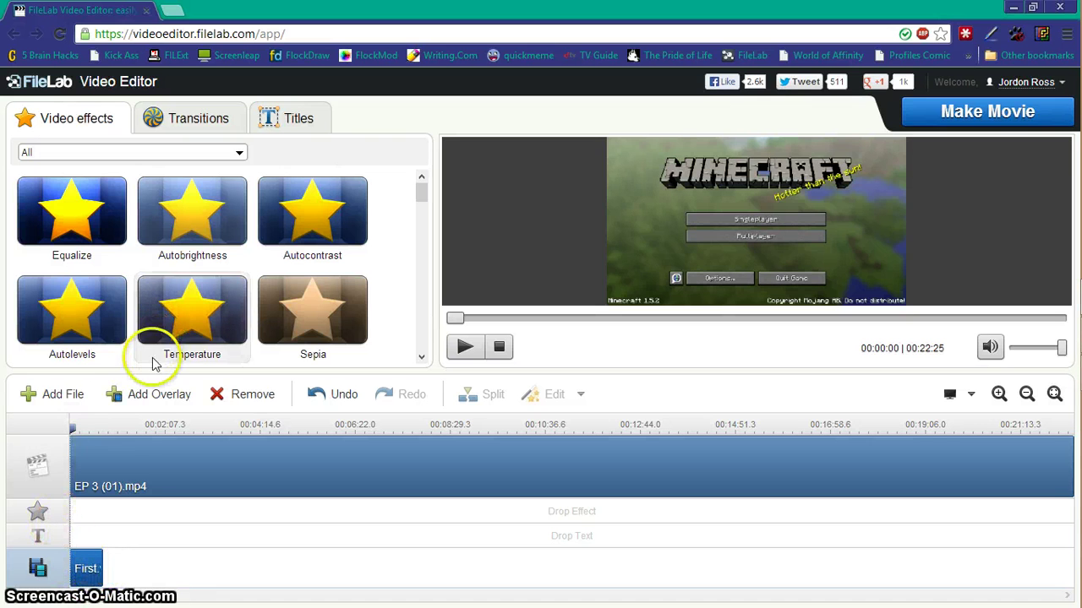
pyautogui.rightClick(222, 475)
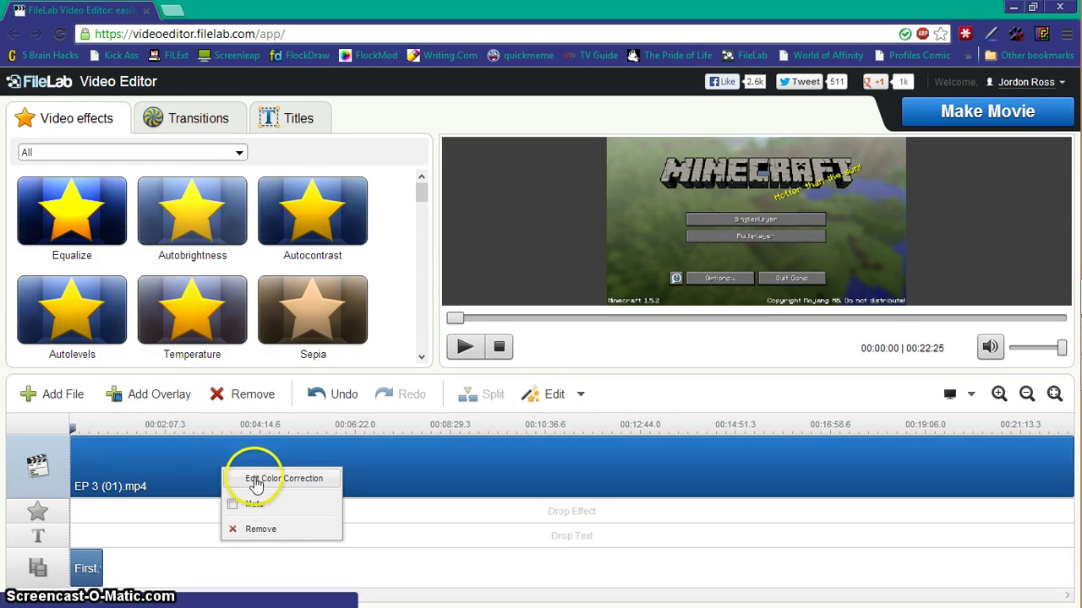
pyautogui.click(371, 537)
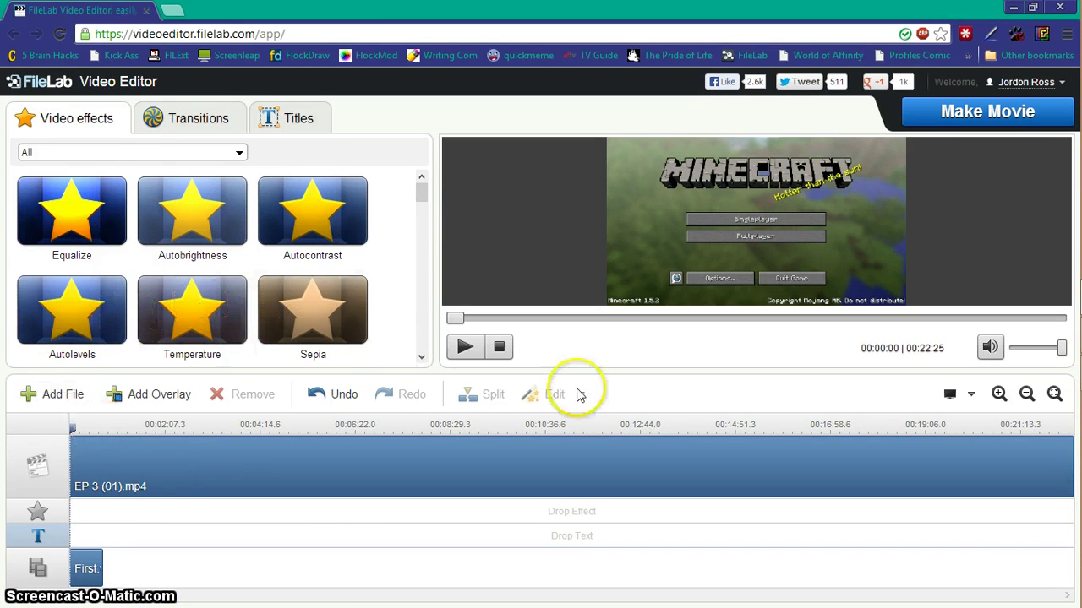
pyautogui.click(472, 475)
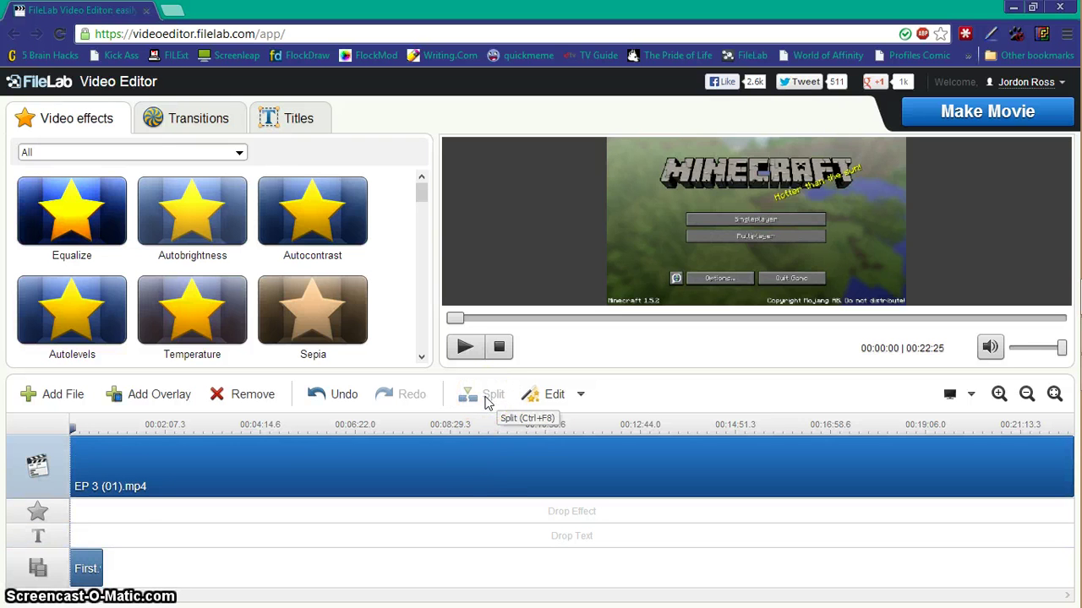
pyautogui.click(482, 476)
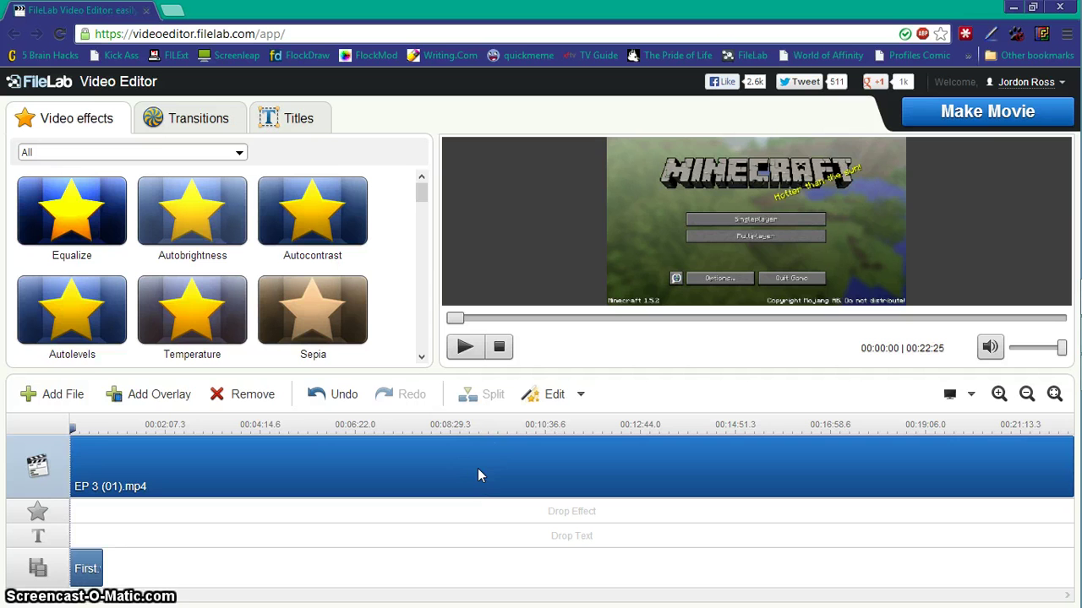
# Split the EP 3 (01).mp4 clip at 00:10:57
pyautogui.moveTo(73, 431); pyautogui.dragTo(160, 452)
pyautogui.click(476, 396)
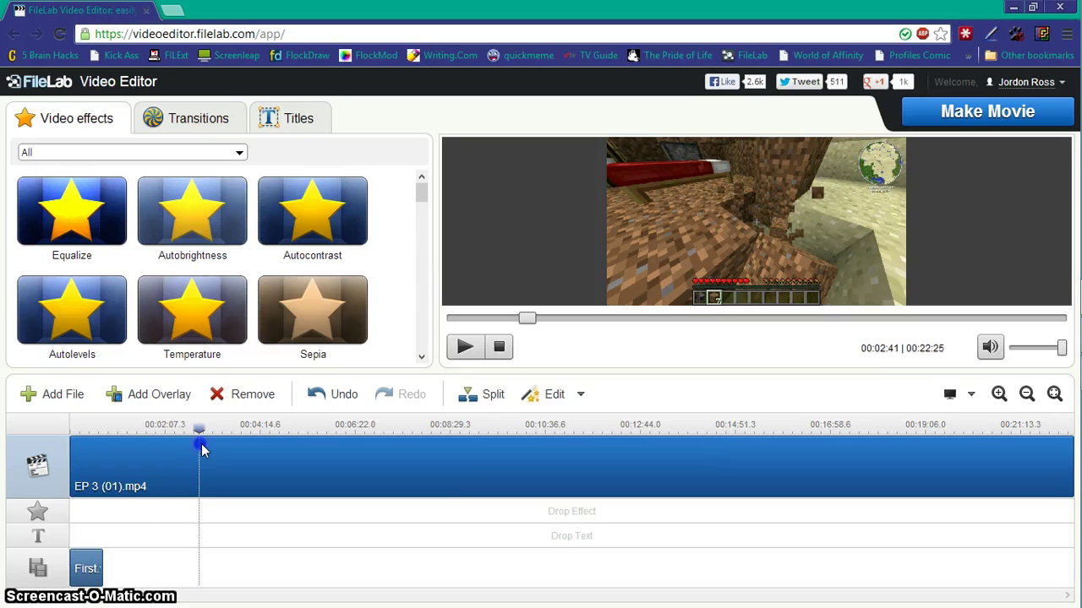
pyautogui.moveTo(201, 449); pyautogui.dragTo(560, 428)
pyautogui.click(202, 435)
pyautogui.click(490, 395)
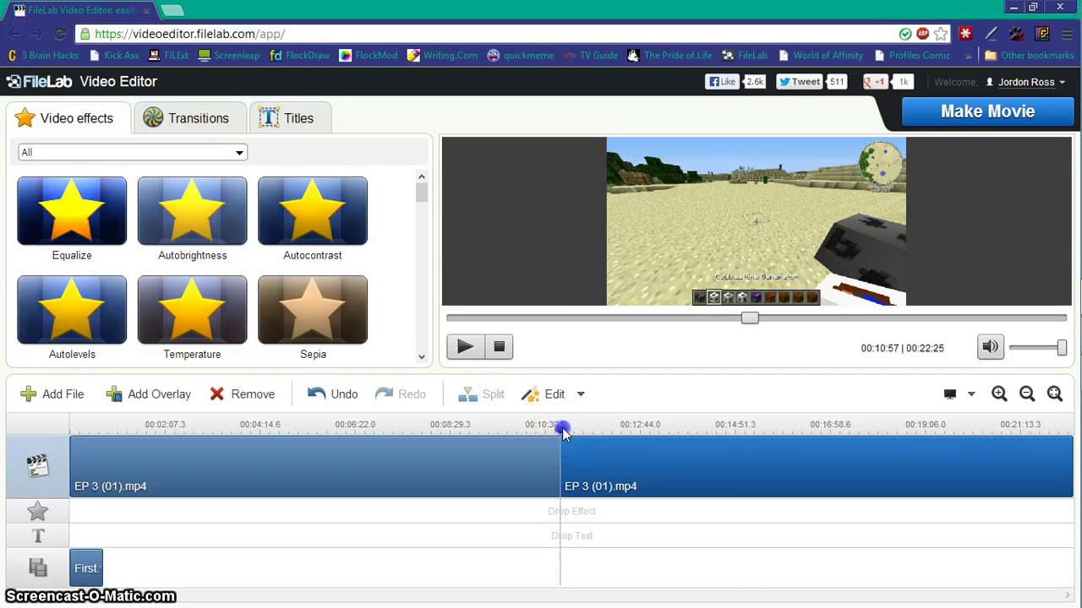
# Split again at a later point and remove the middle section
pyautogui.moveTo(783, 457); pyautogui.dragTo(687, 452)
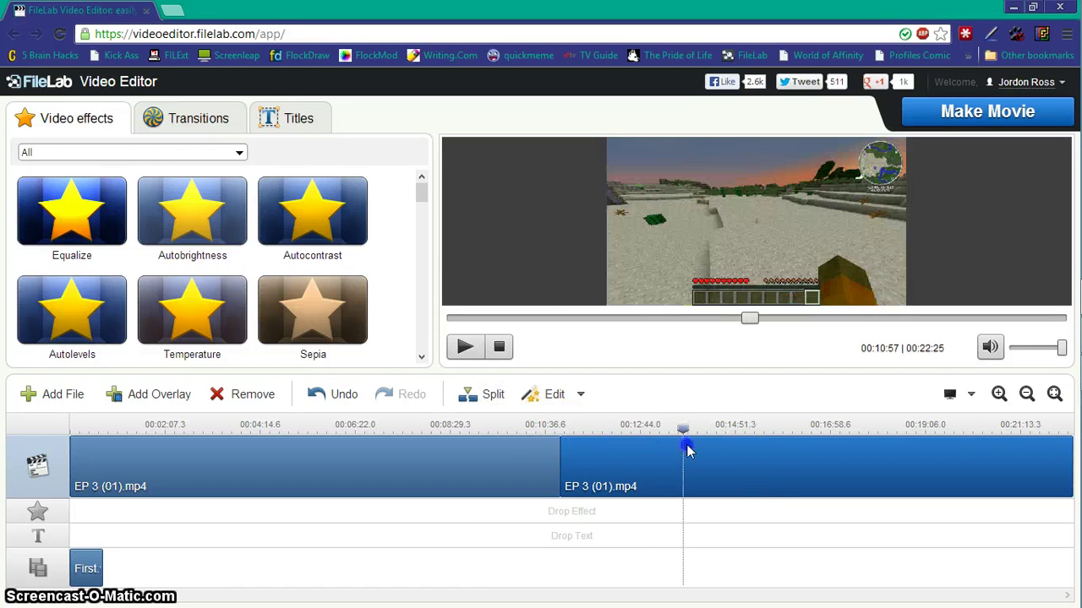
pyautogui.click(486, 395)
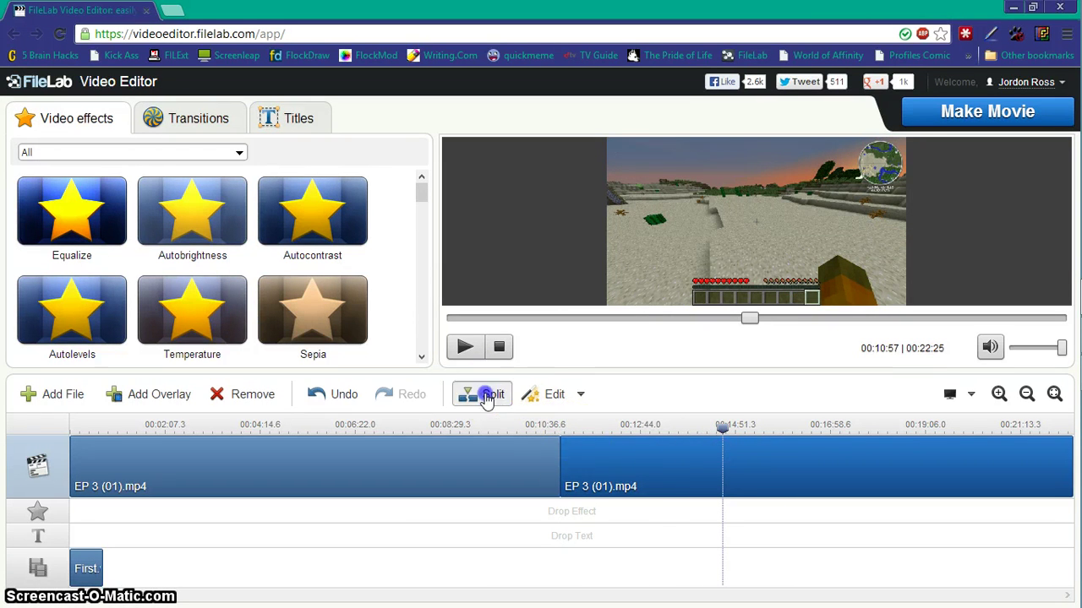
pyautogui.click(667, 484)
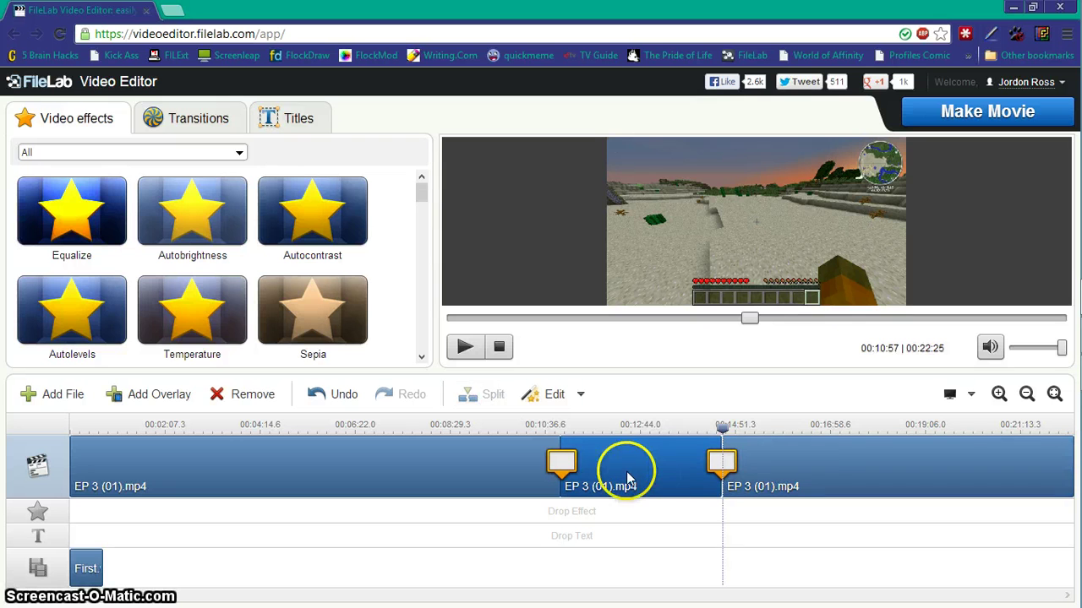
pyautogui.rightClick(627, 477)
pyautogui.click(668, 547)
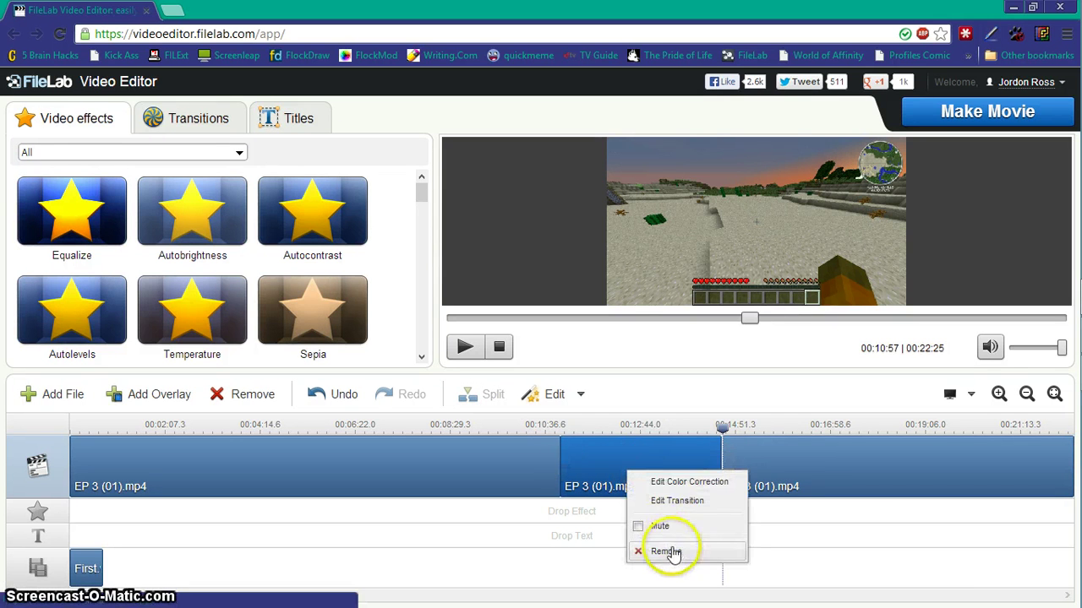
pyautogui.click(670, 475)
# Play back the edited video around the cut and from near the start
pyautogui.click(644, 465)
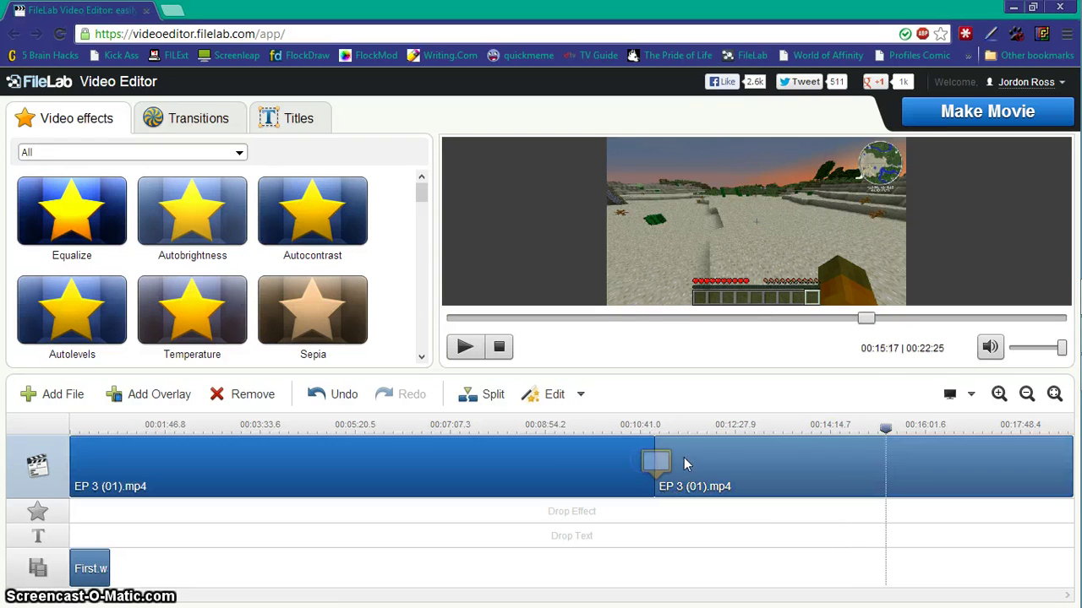
pyautogui.moveTo(885, 429); pyautogui.dragTo(636, 432)
pyautogui.click(466, 347)
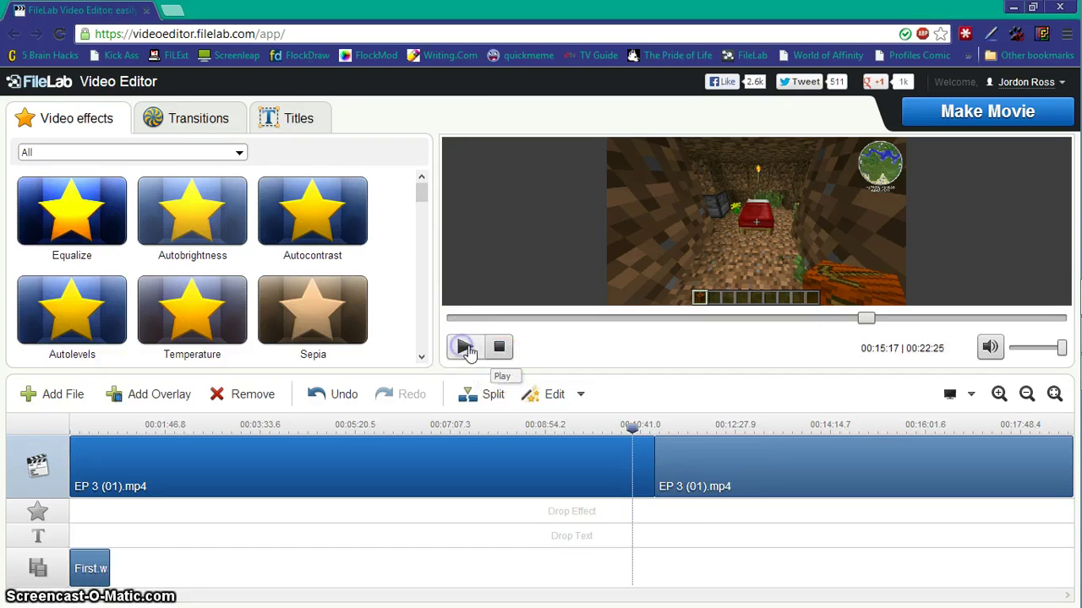
pyautogui.moveTo(633, 427); pyautogui.dragTo(169, 437)
pyautogui.click(457, 350)
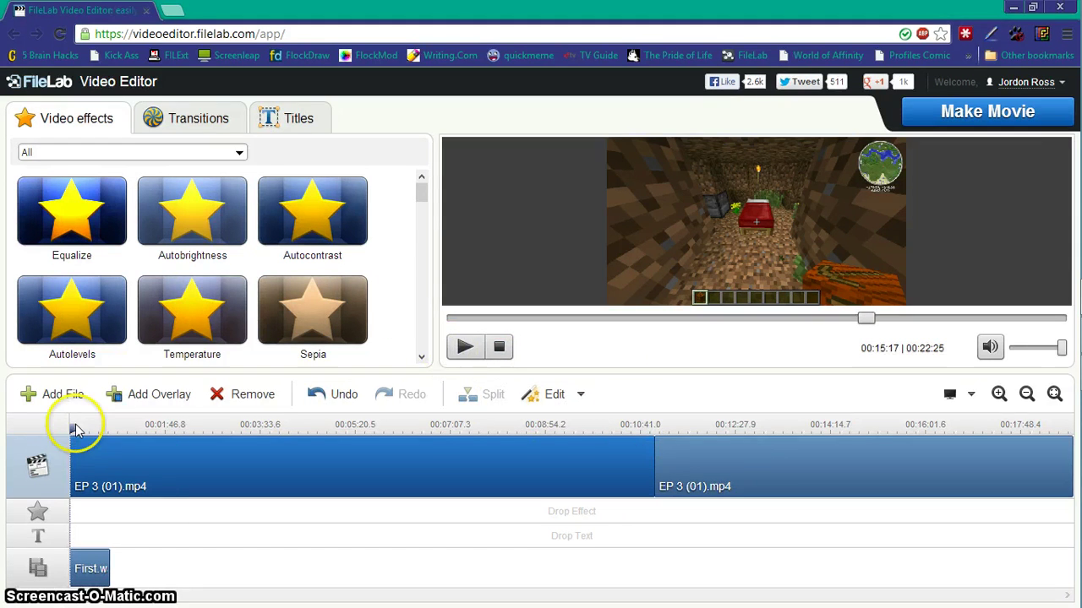
pyautogui.moveTo(73, 429); pyautogui.dragTo(390, 424)
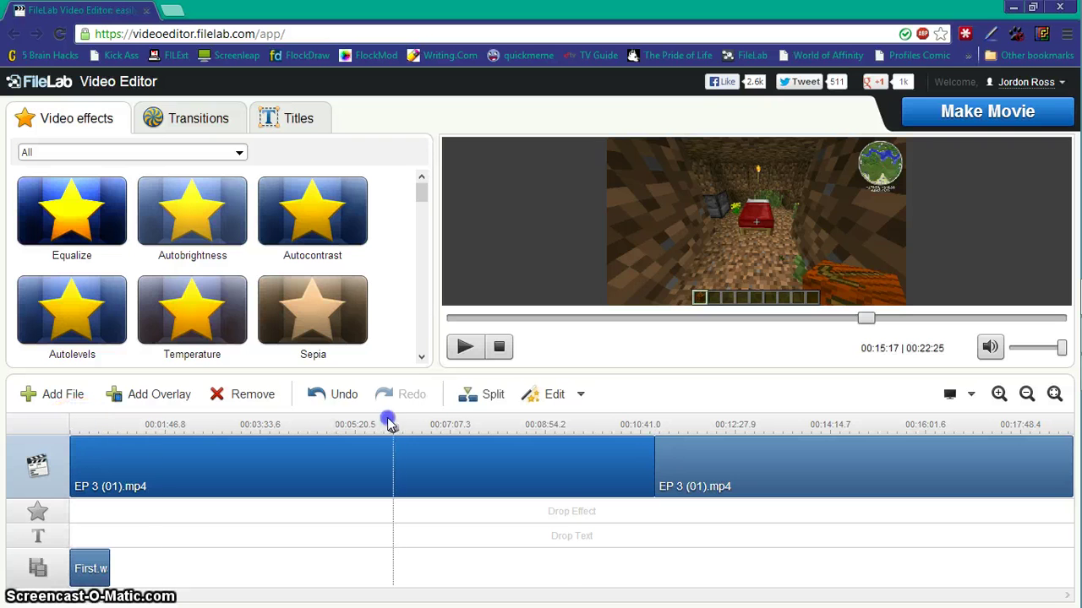
pyautogui.moveTo(566, 420); pyautogui.dragTo(568, 422)
pyautogui.click(578, 396)
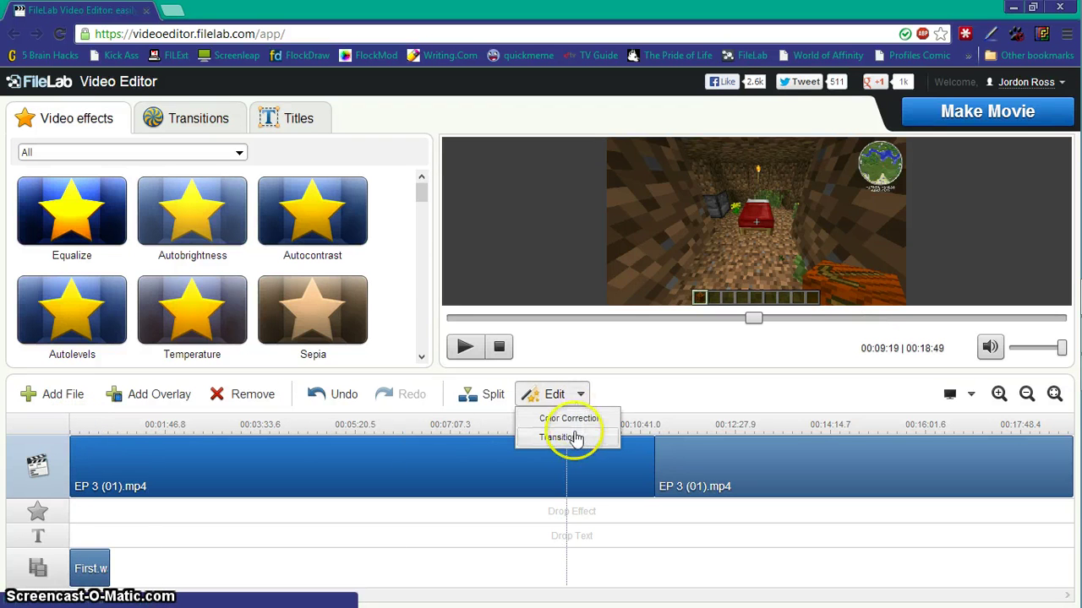
pyautogui.click(608, 383)
pyautogui.click(652, 449)
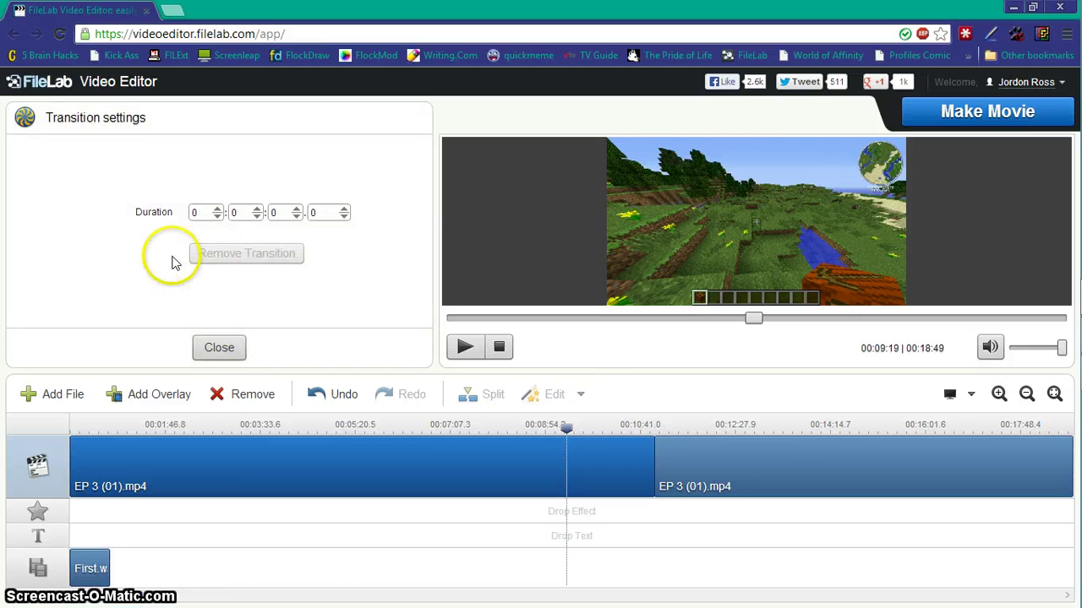
pyautogui.click(221, 348)
pyautogui.click(310, 213)
pyautogui.click(504, 353)
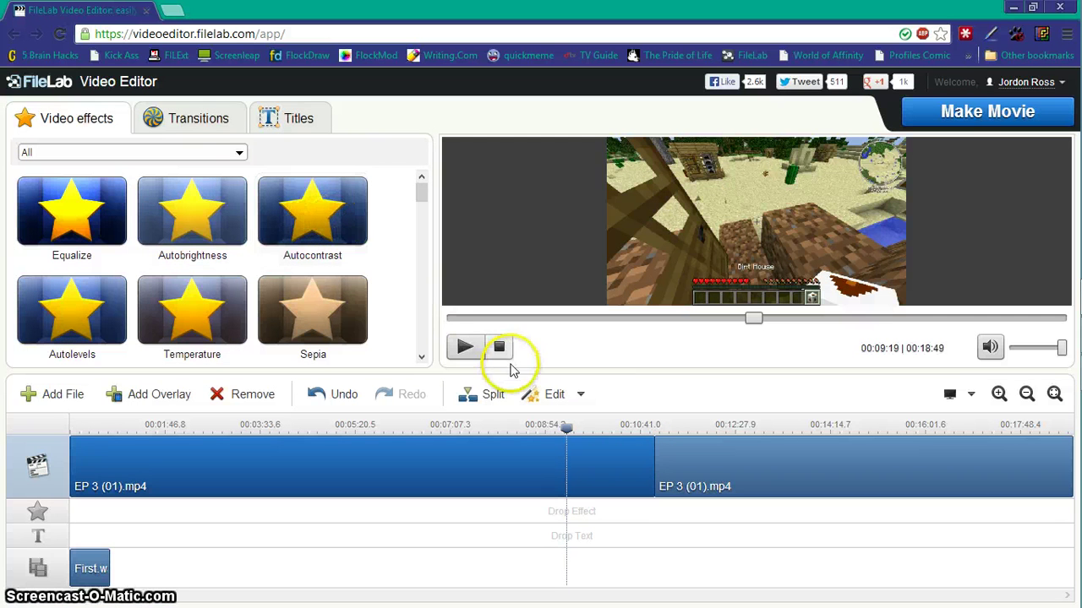
pyautogui.click(308, 218)
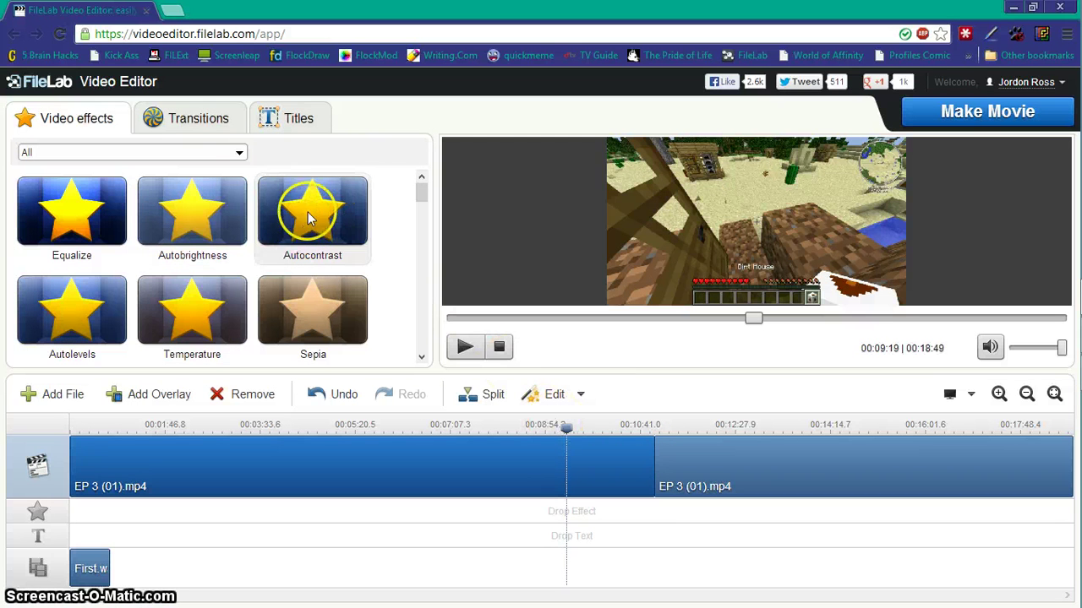
# Place a Burning transition at the cut between the two clips
pyautogui.click(194, 124)
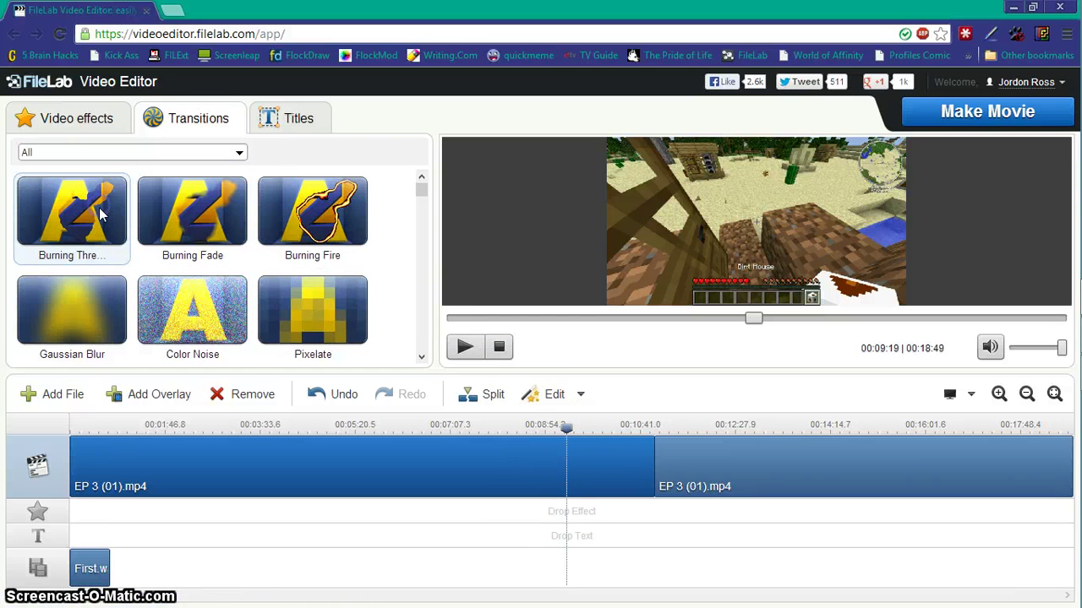
pyautogui.moveTo(100, 214)
pyautogui.mouseDown()
pyautogui.moveTo(514, 360)
pyautogui.moveTo(655, 460)
pyautogui.mouseUp()
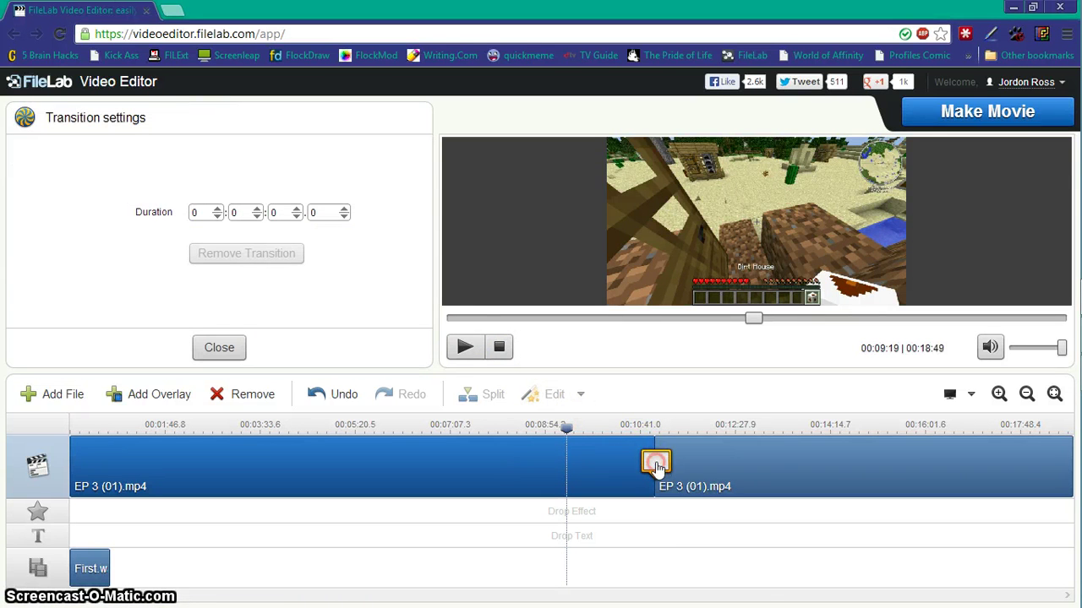
pyautogui.rightClick(657, 467)
pyautogui.click(666, 493)
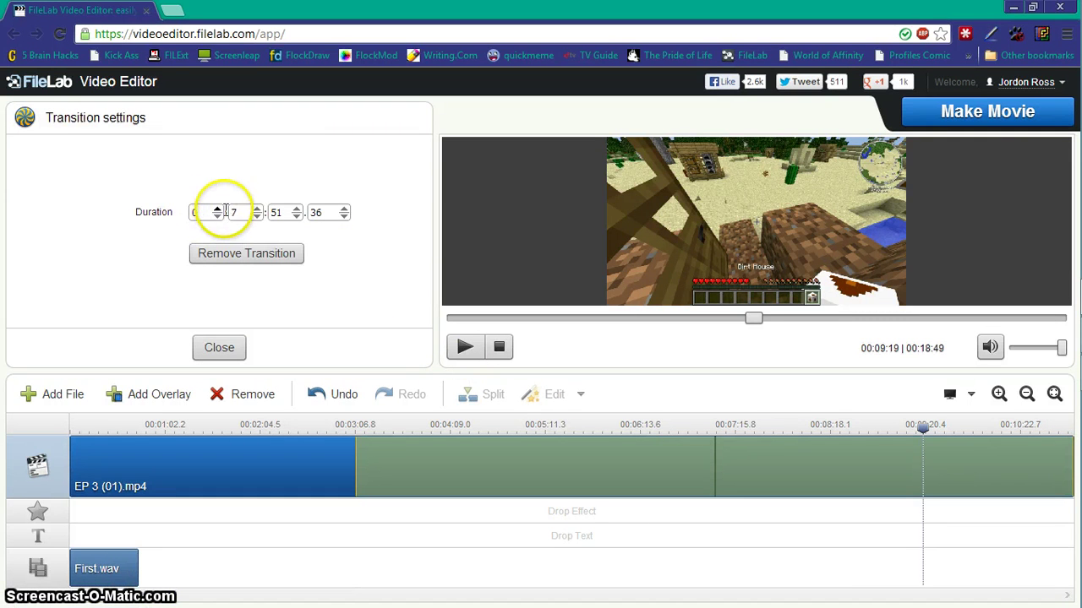
# Set the transition's duration to 0:0:10:0, i.e. 10 seconds
pyautogui.click(217, 216)
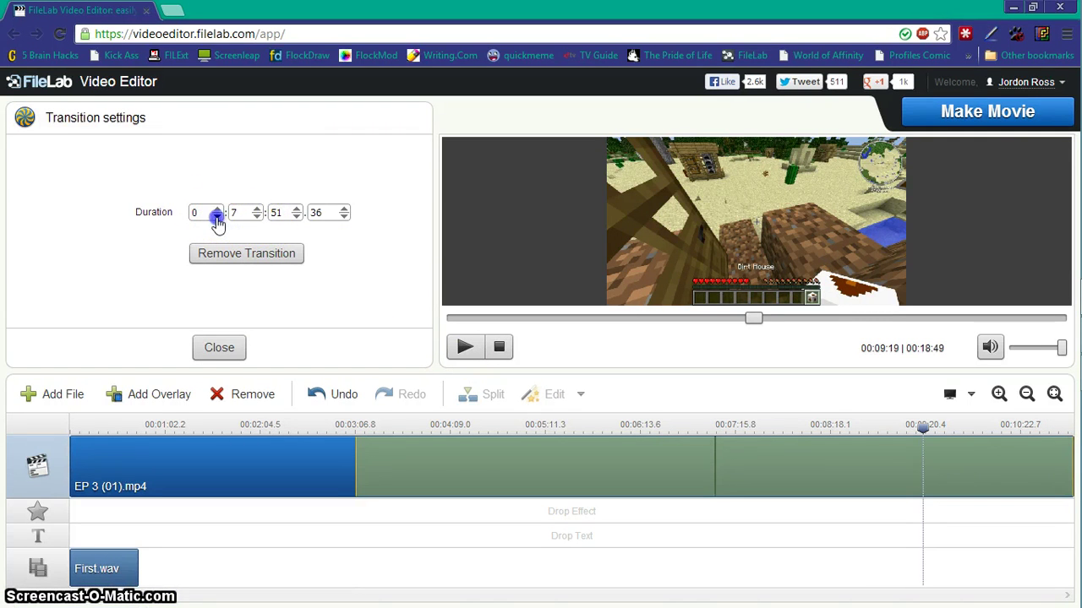
pyautogui.click(257, 217)
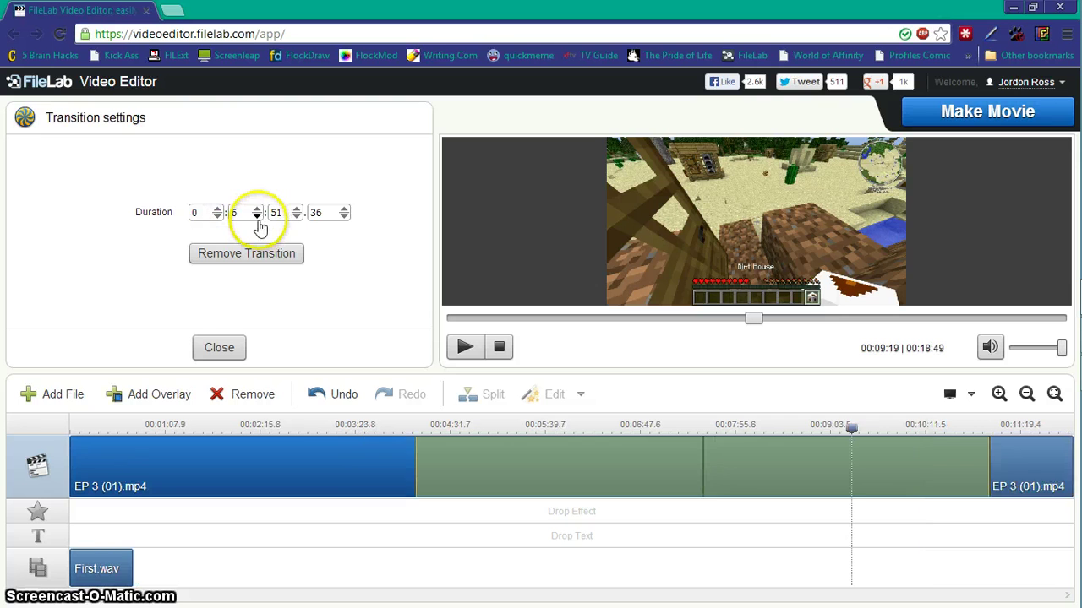
pyautogui.click(257, 216)
pyautogui.click(257, 216)
pyautogui.click(256, 216)
pyautogui.click(257, 216)
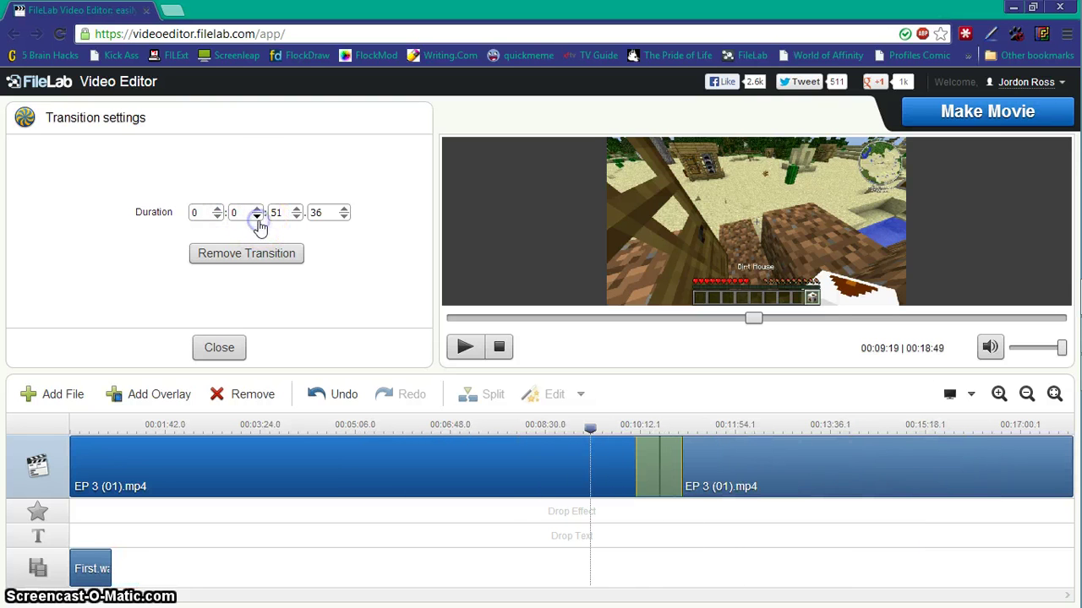
pyautogui.click(345, 218)
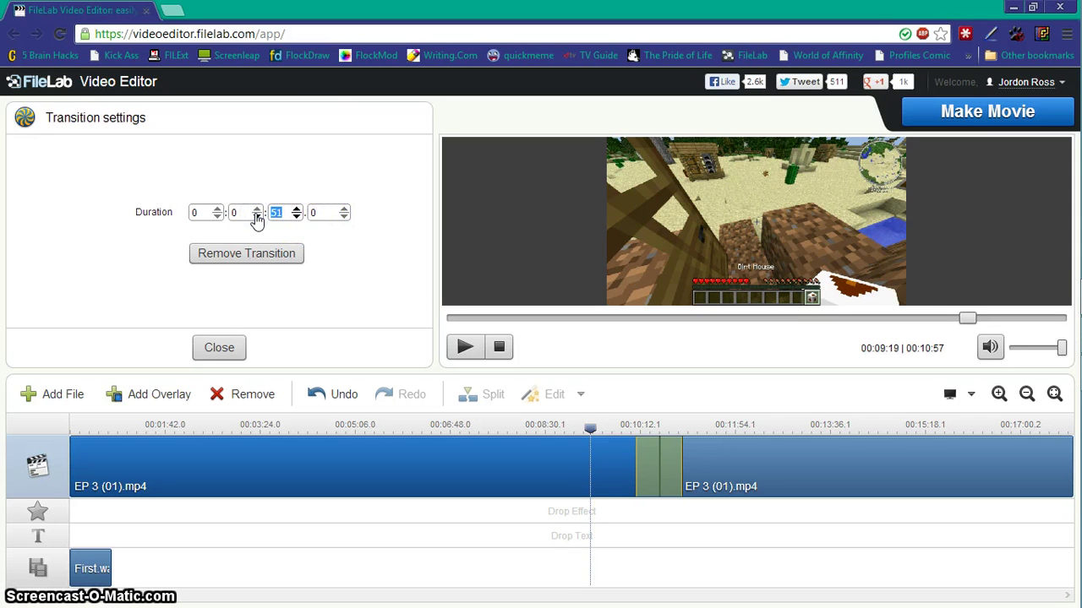
pyautogui.write('10')
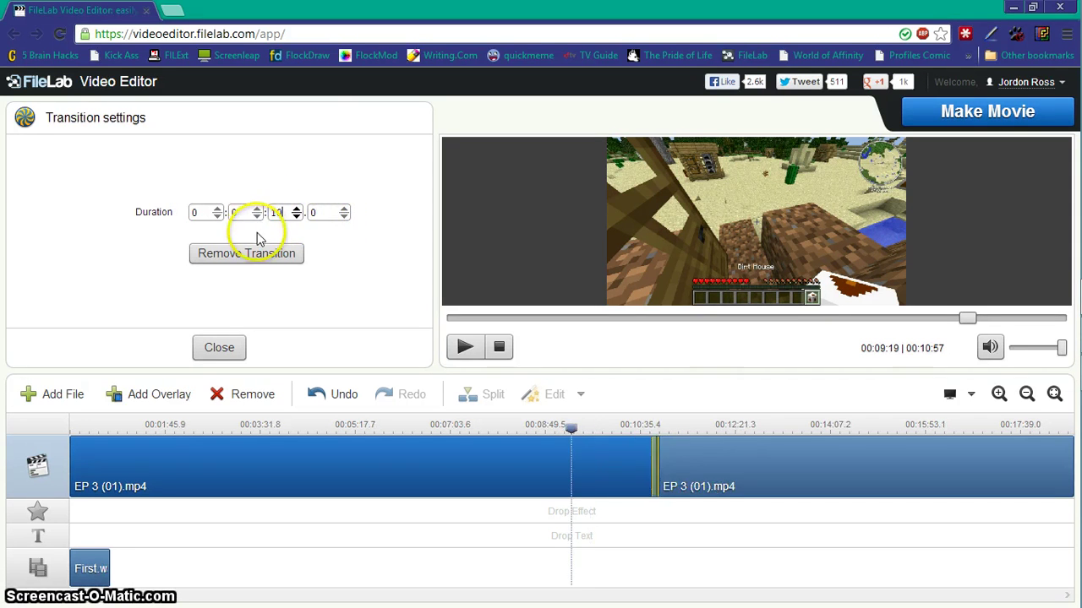
# Apply the 10-second duration and preview playback across the transition
pyautogui.click(347, 321)
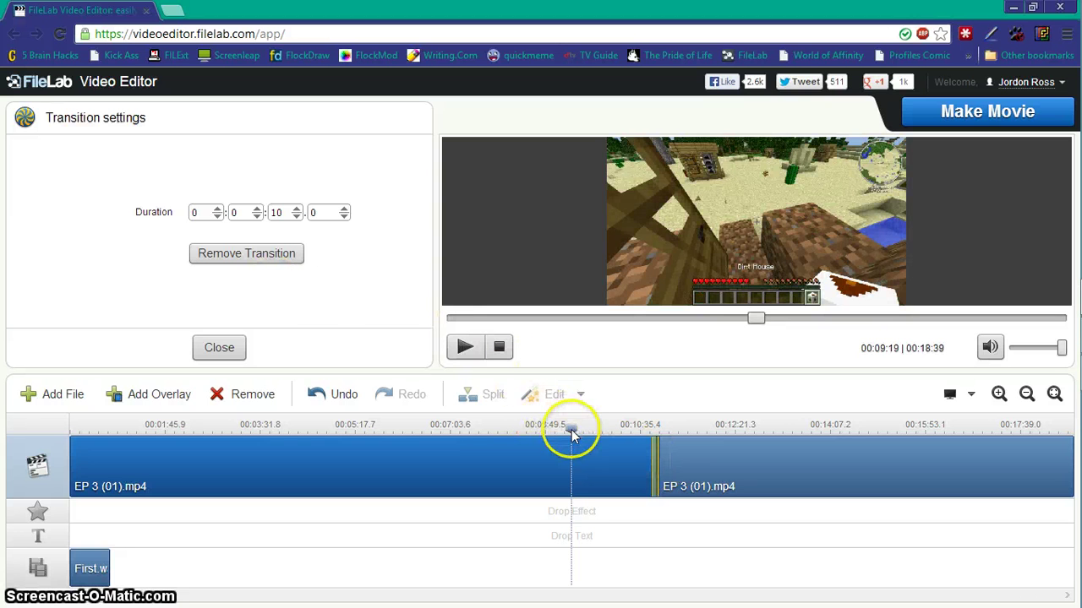
pyautogui.moveTo(572, 434); pyautogui.dragTo(643, 431)
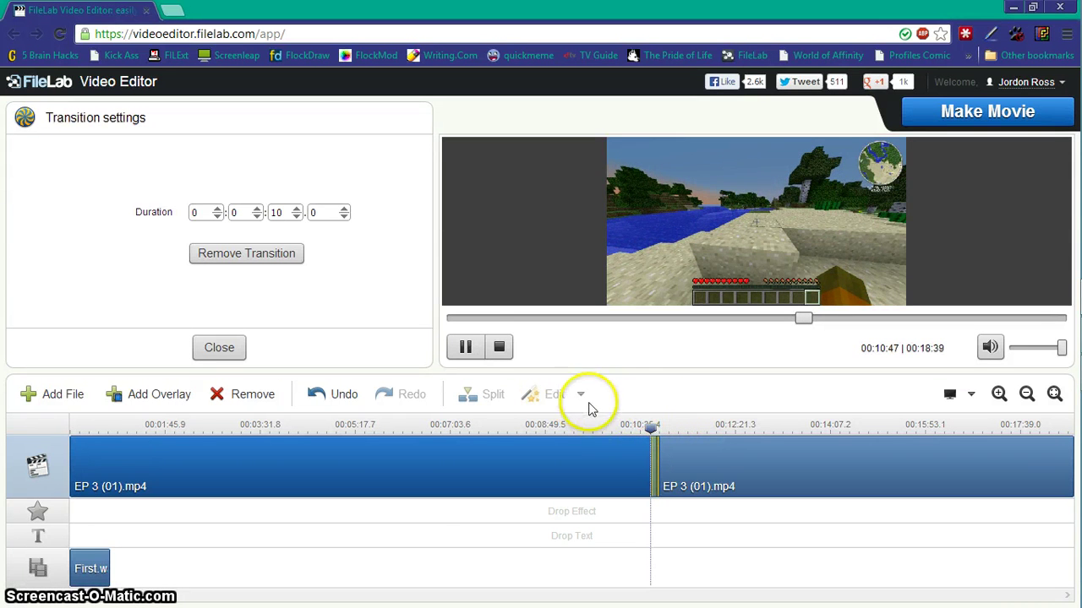
pyautogui.click(497, 351)
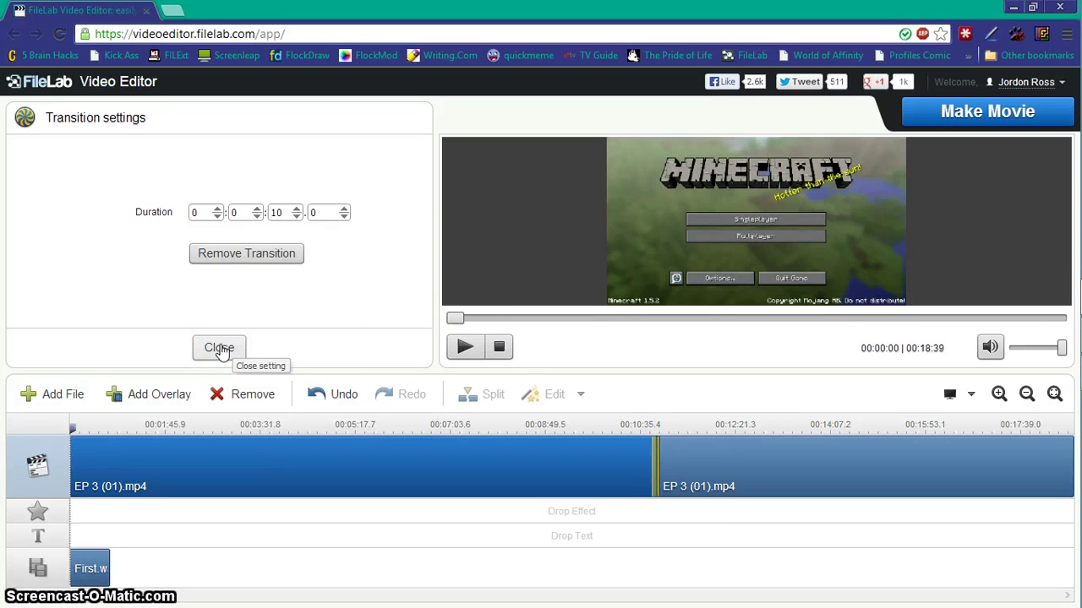
# Close the transition settings and set the movie aspect ratio to 16:9
pyautogui.click(219, 348)
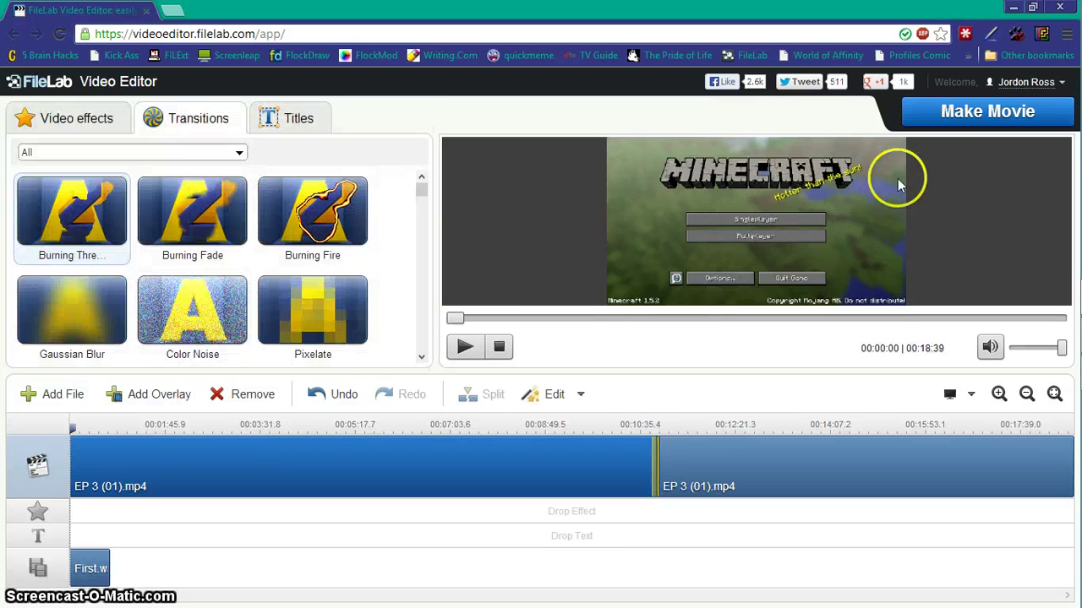
pyautogui.click(968, 394)
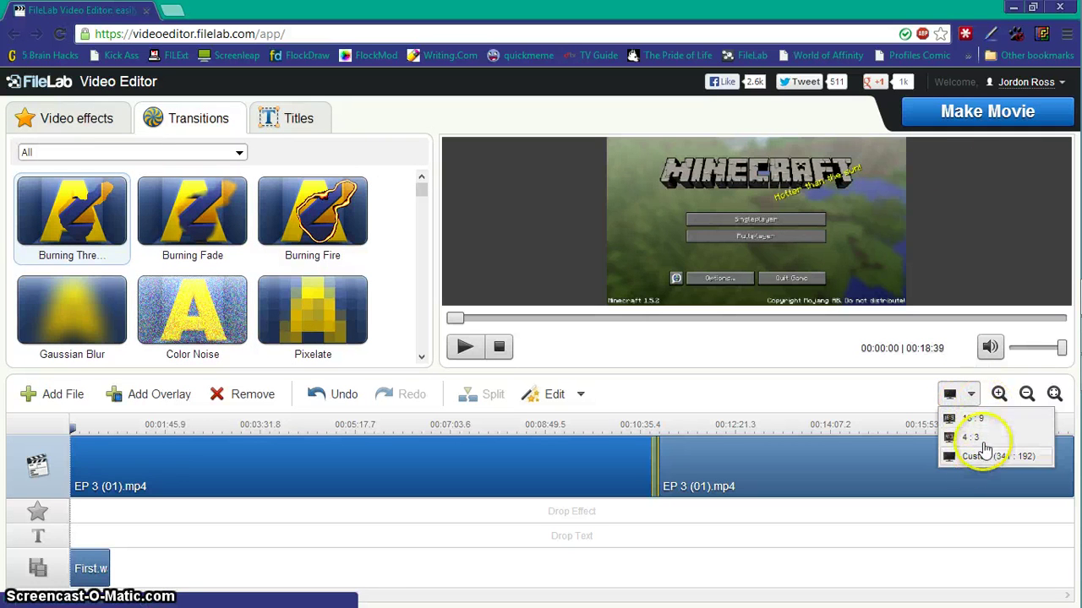
pyautogui.click(980, 418)
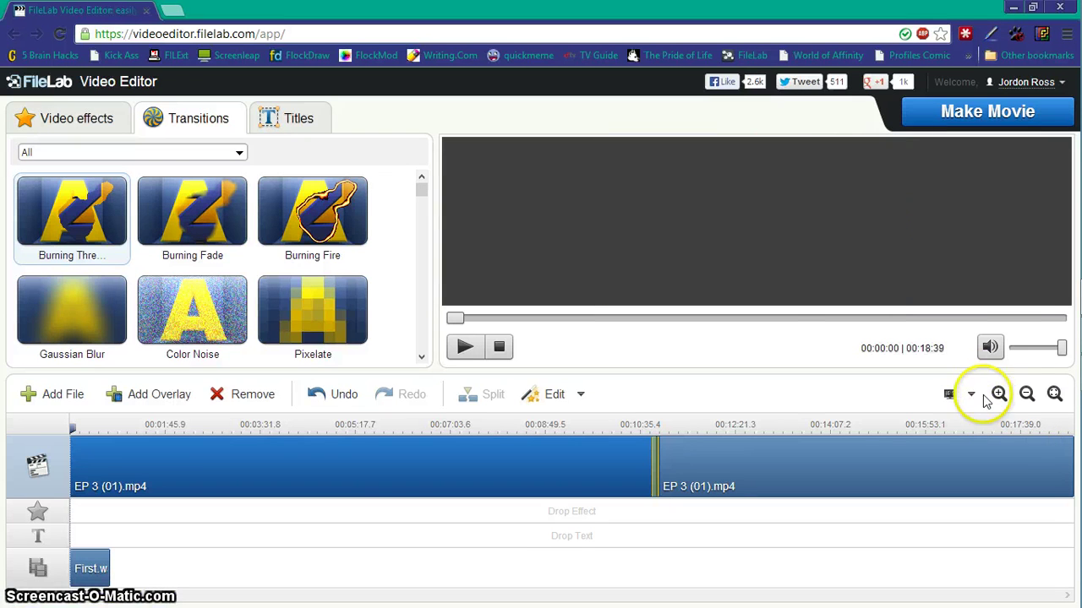
# On the Make Movie export page, check the HD Video presets, then keep Web's Video for YouTube selected
pyautogui.click(953, 114)
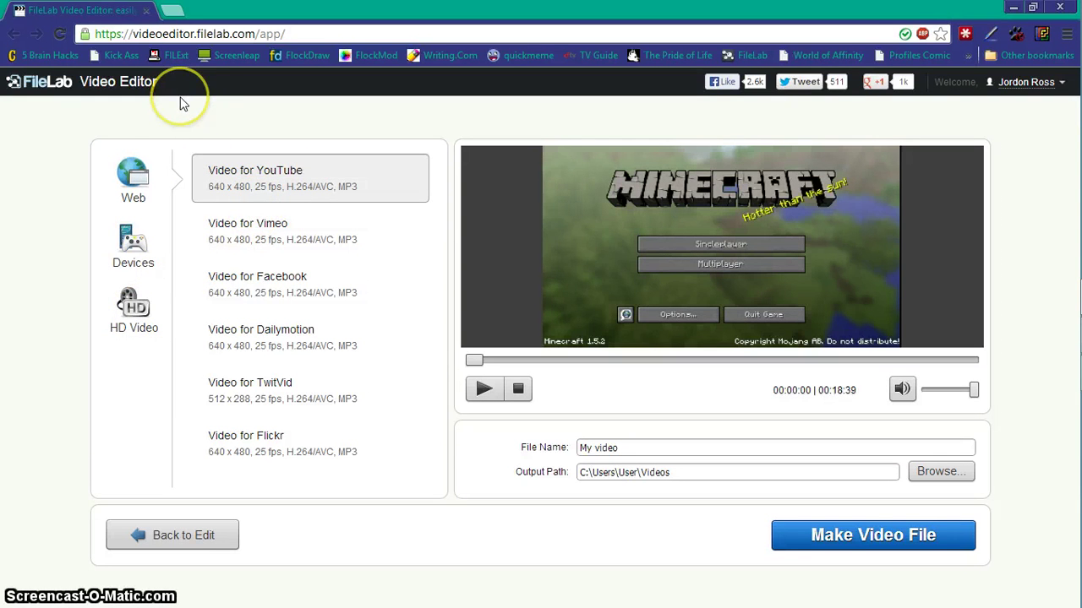
pyautogui.click(132, 306)
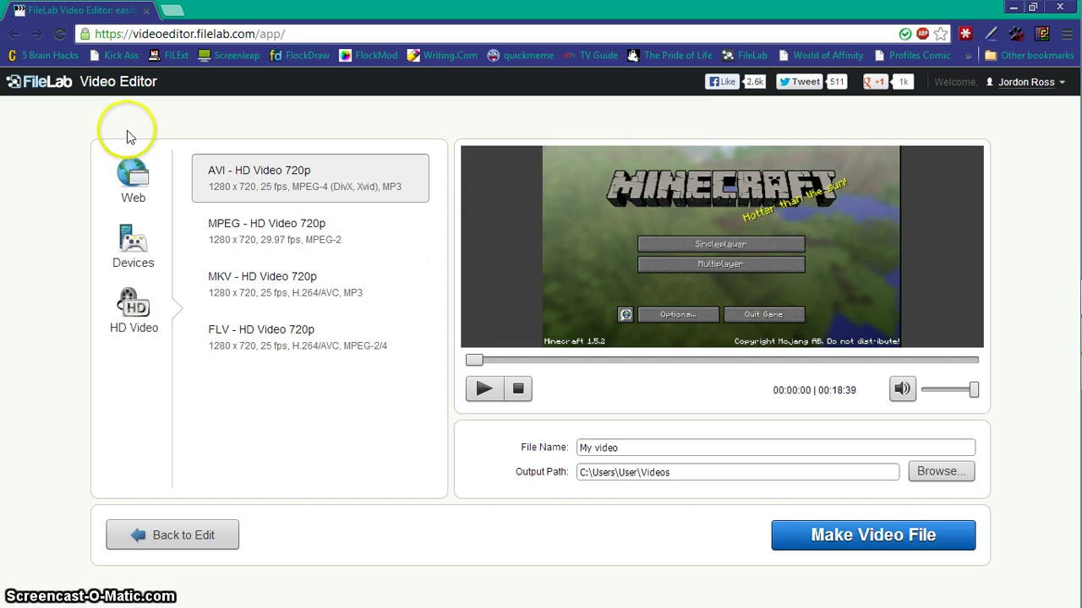
pyautogui.click(133, 176)
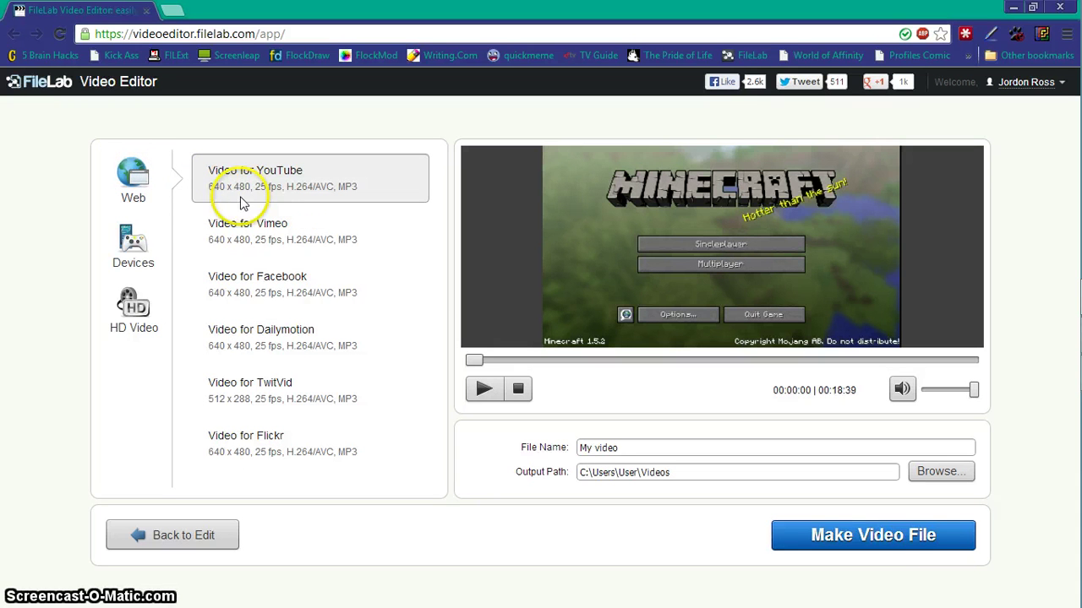
pyautogui.click(901, 534)
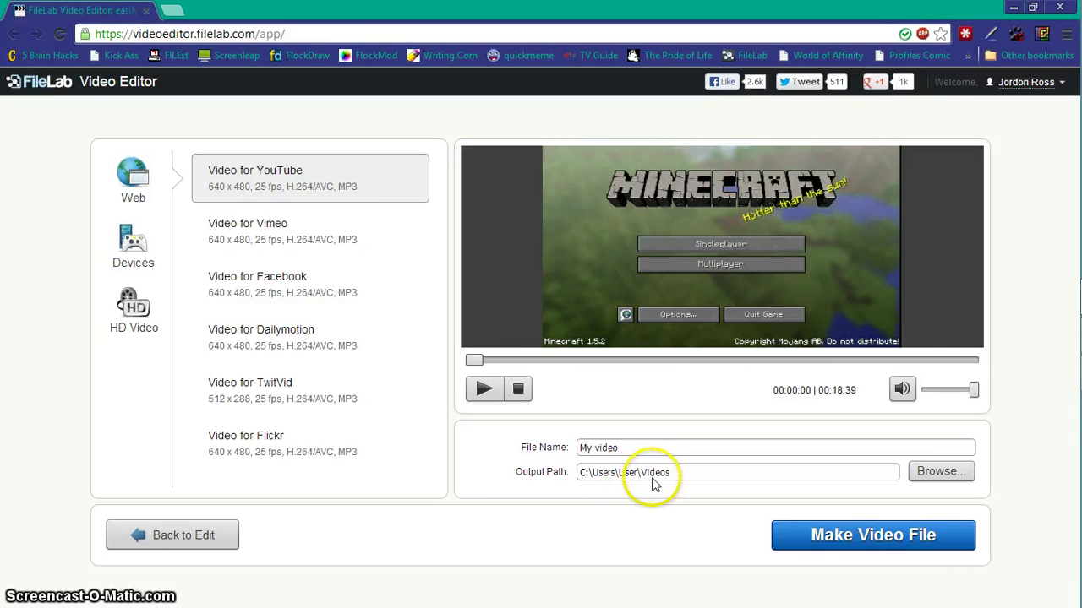
pyautogui.click(805, 534)
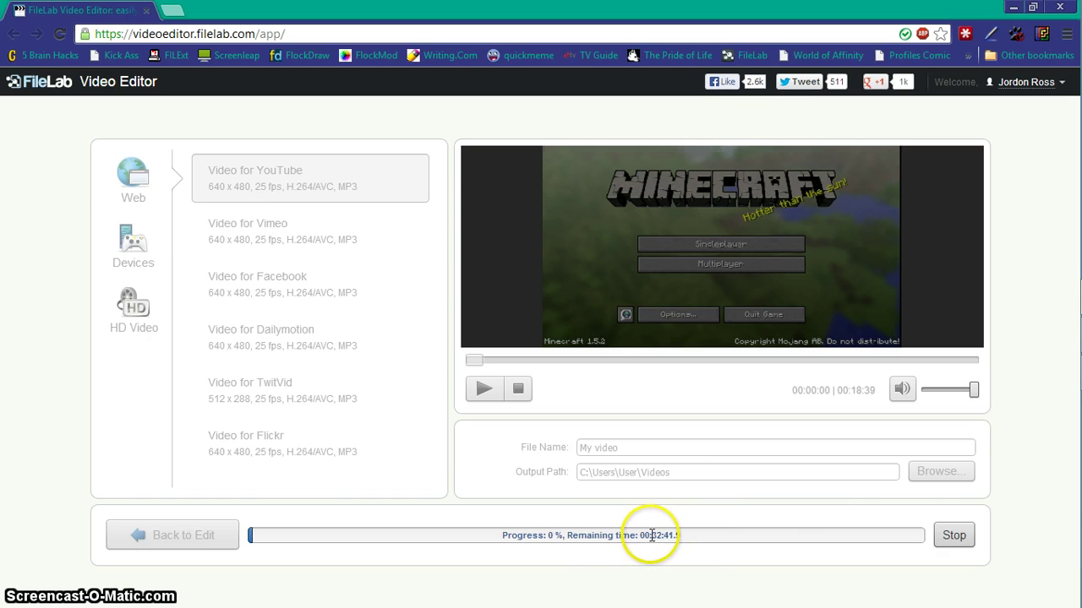
pyautogui.click(952, 535)
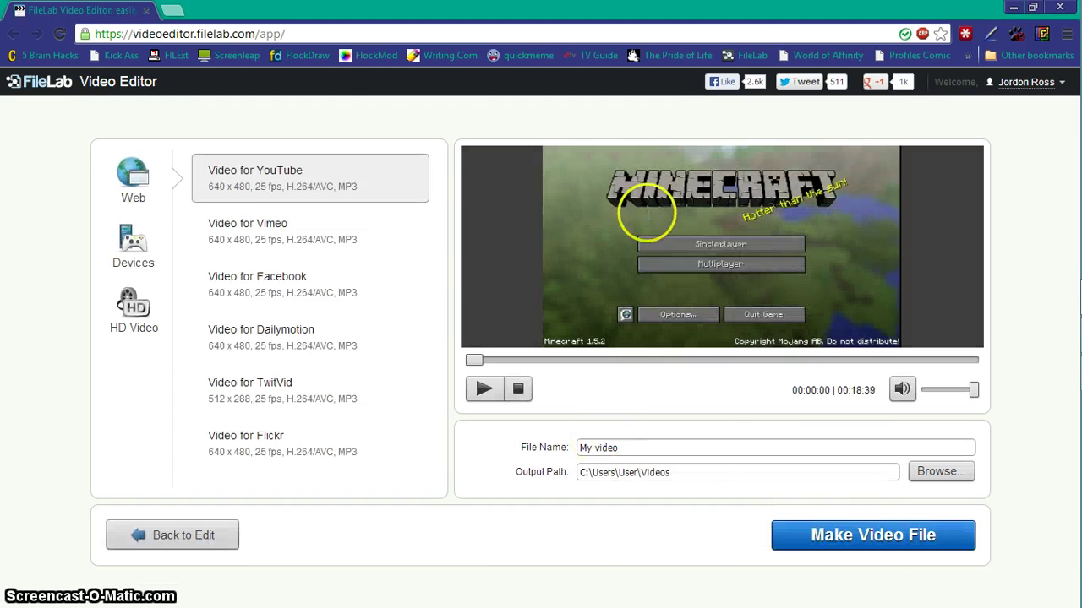
# Close the Chrome browser, choosing Leave this Page to exit the editor
pyautogui.moveTo(1052, 9)
pyautogui.doubleClick(763, 12)
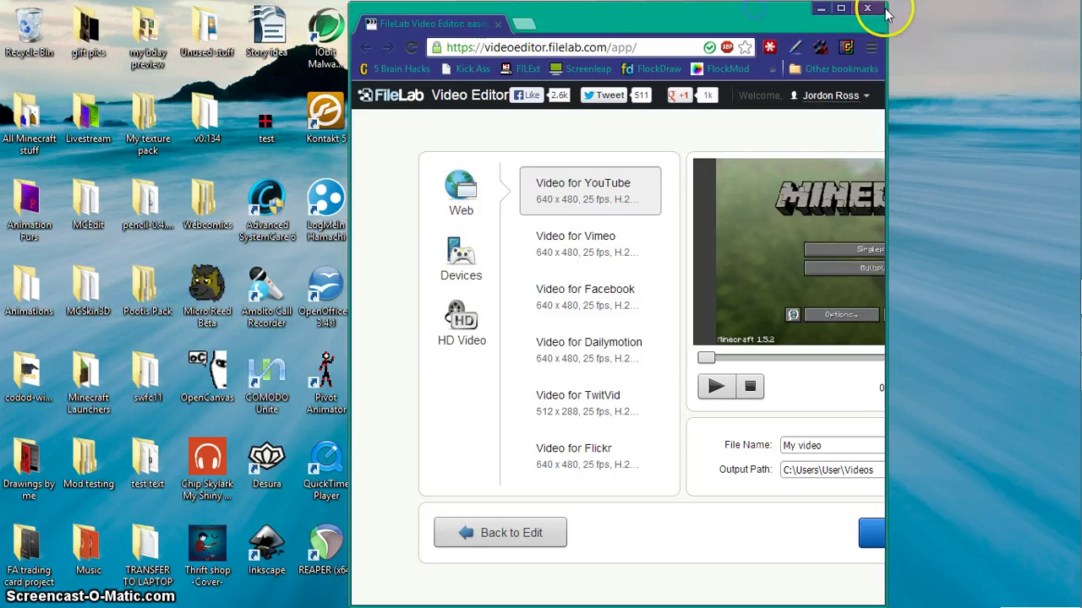
pyautogui.click(867, 7)
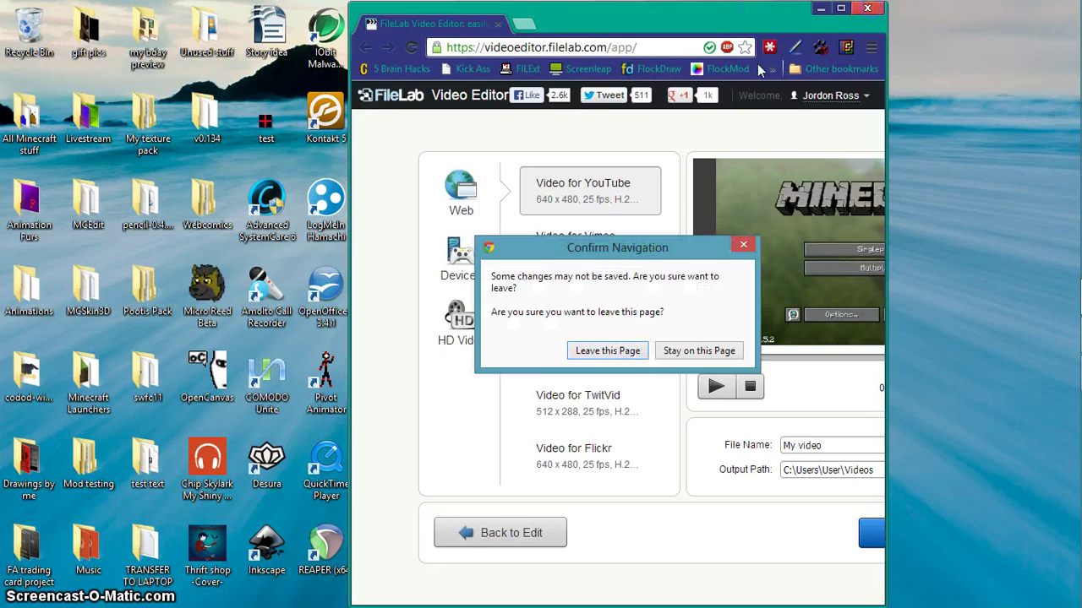
pyautogui.click(607, 351)
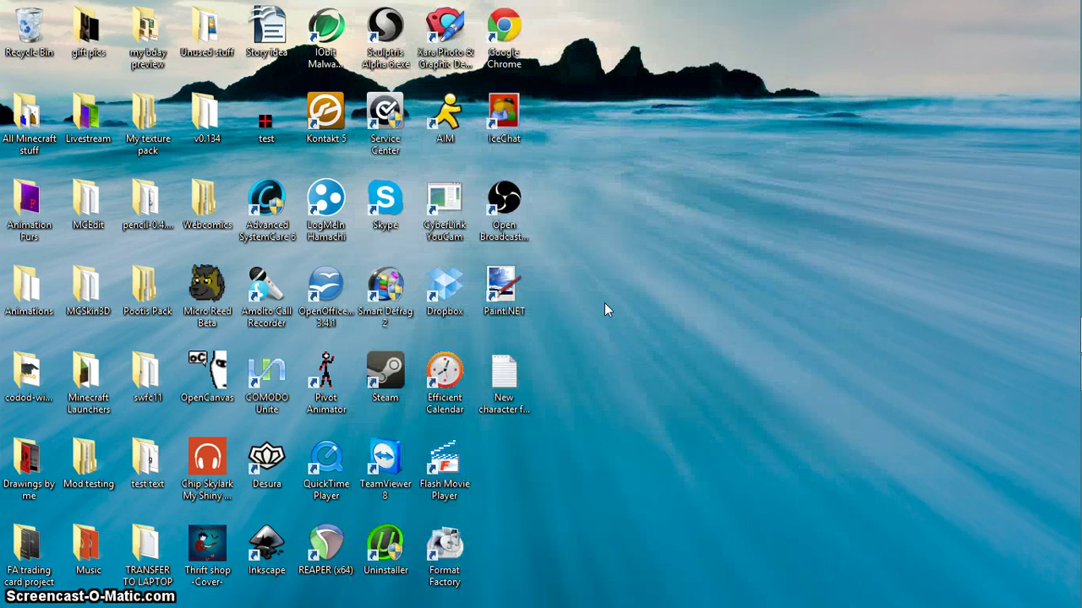
# Delete the partial My video file from the Videos library in File Explorer
pyautogui.moveTo(1078, 218)
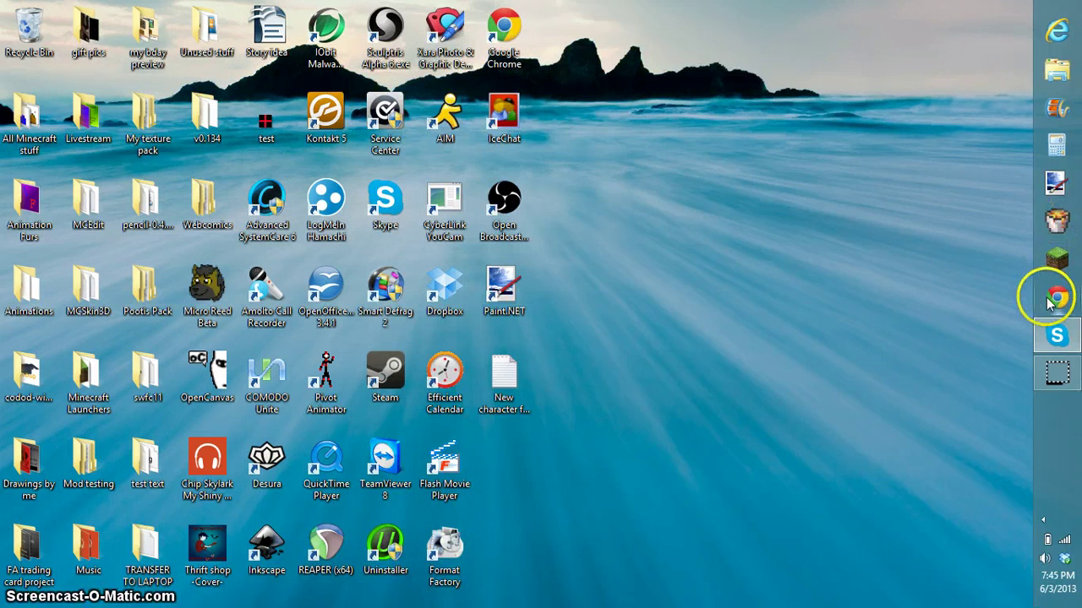
pyautogui.click(1055, 69)
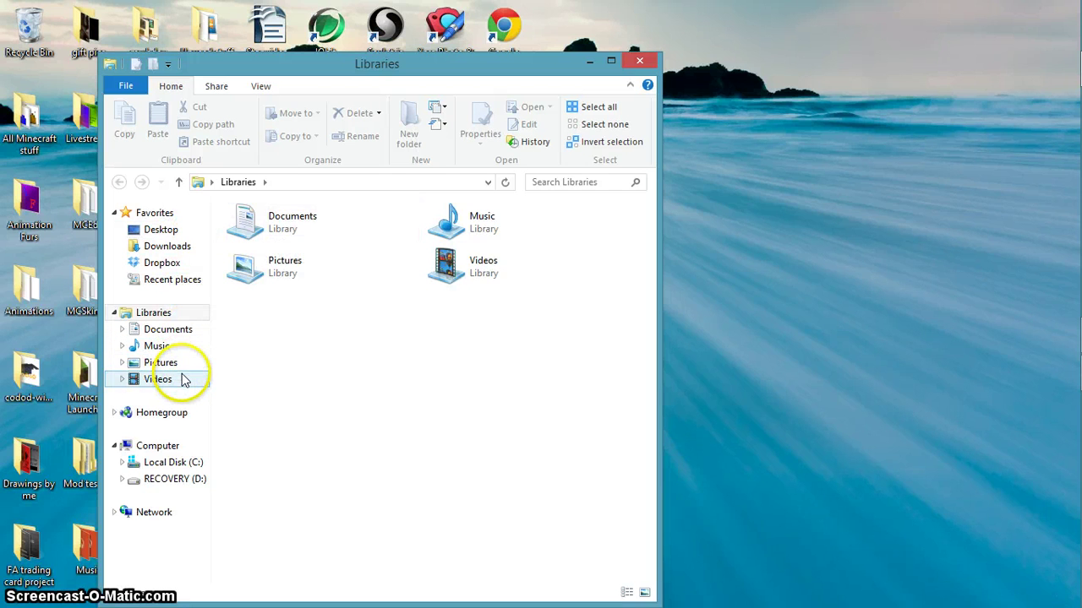
pyautogui.click(182, 377)
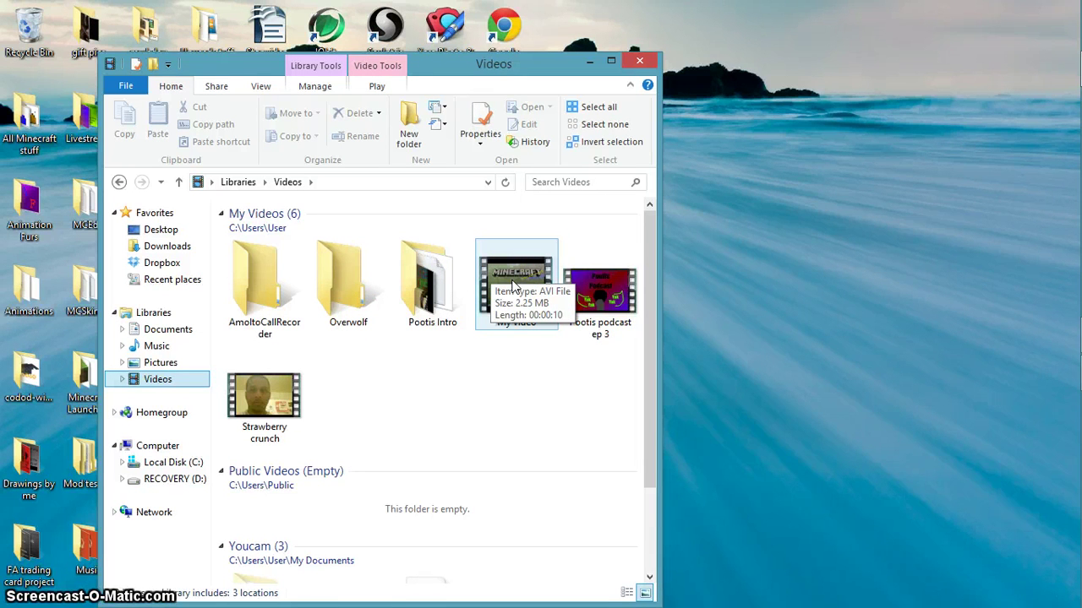
pyautogui.click(511, 286)
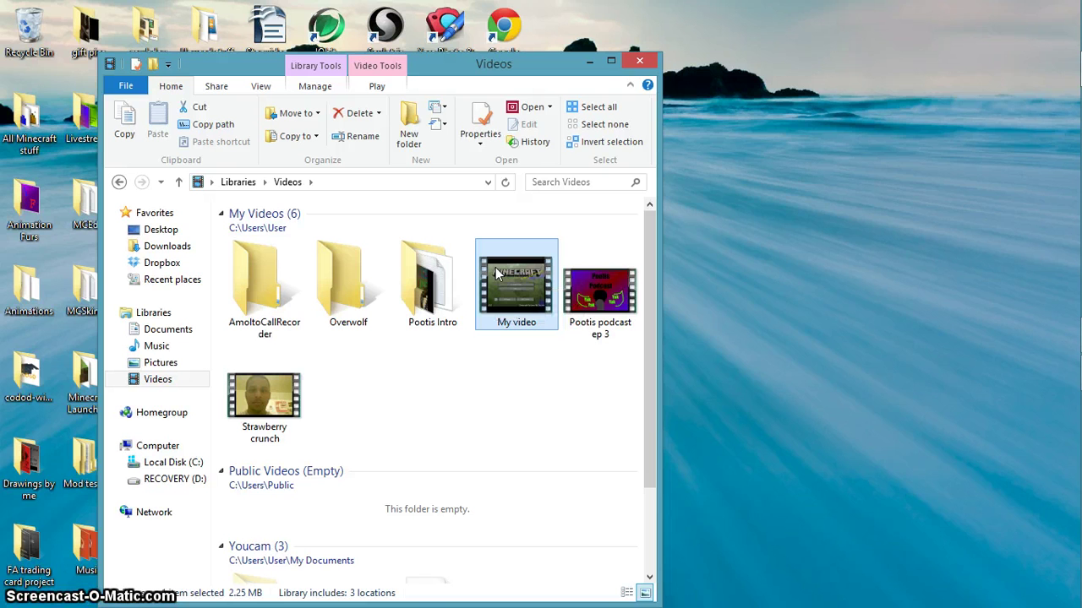
pyautogui.press('Delete')
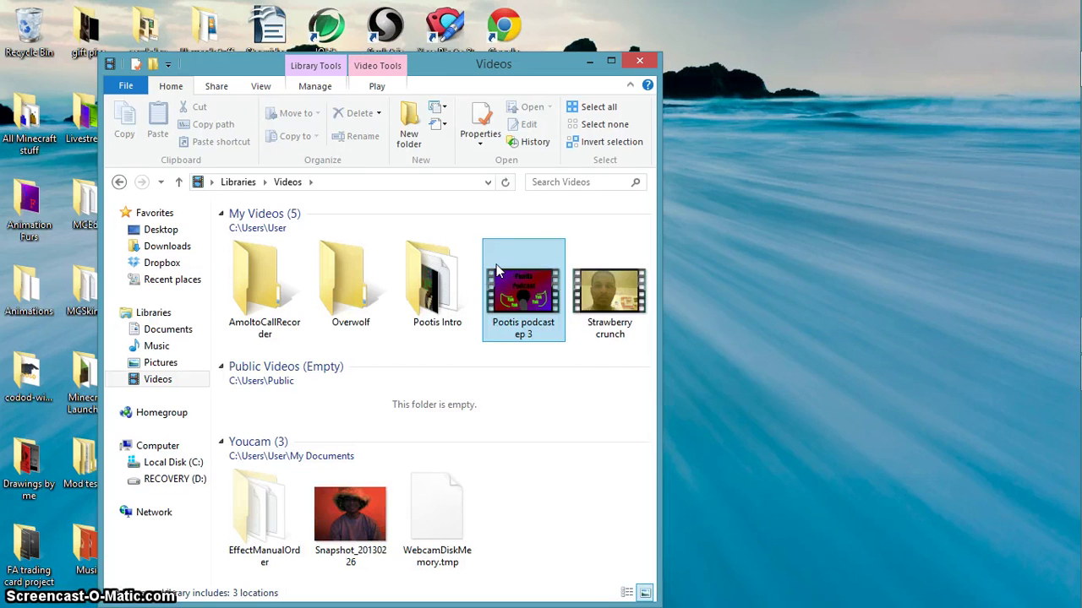
pyautogui.click(572, 357)
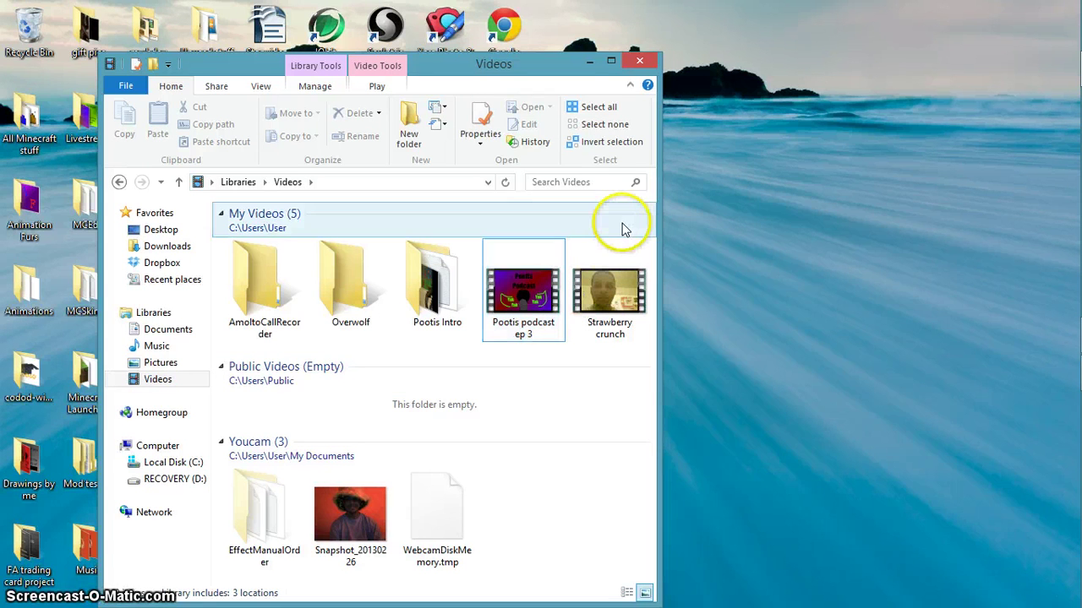
# Close the Videos library Explorer window, returning to the Windows desktop with its shortcuts
pyautogui.click(644, 59)
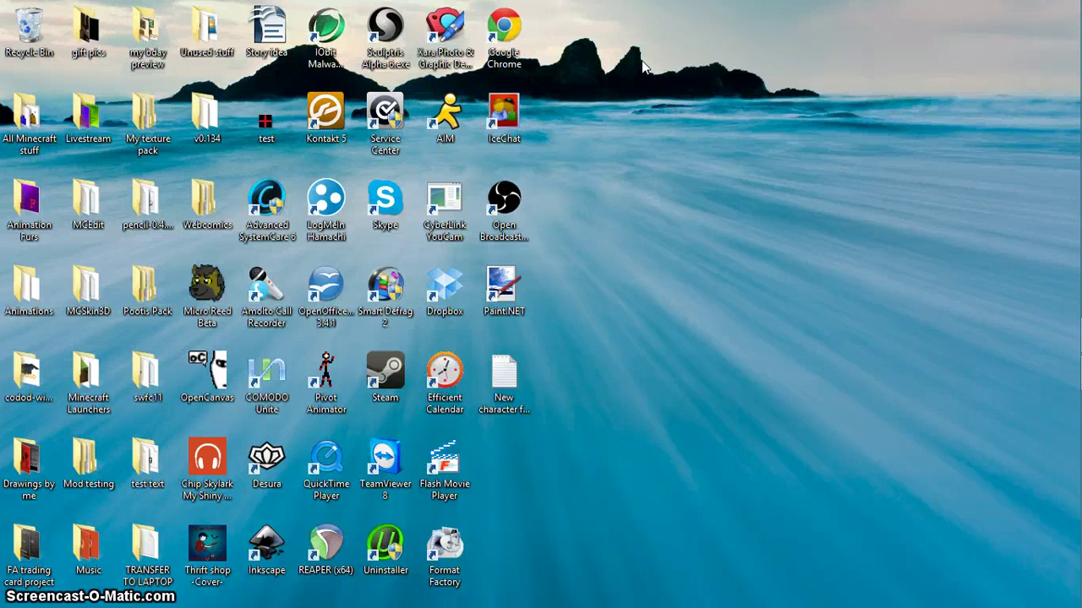
pyautogui.click(639, 62)
pyautogui.click(628, 44)
pyautogui.click(558, 33)
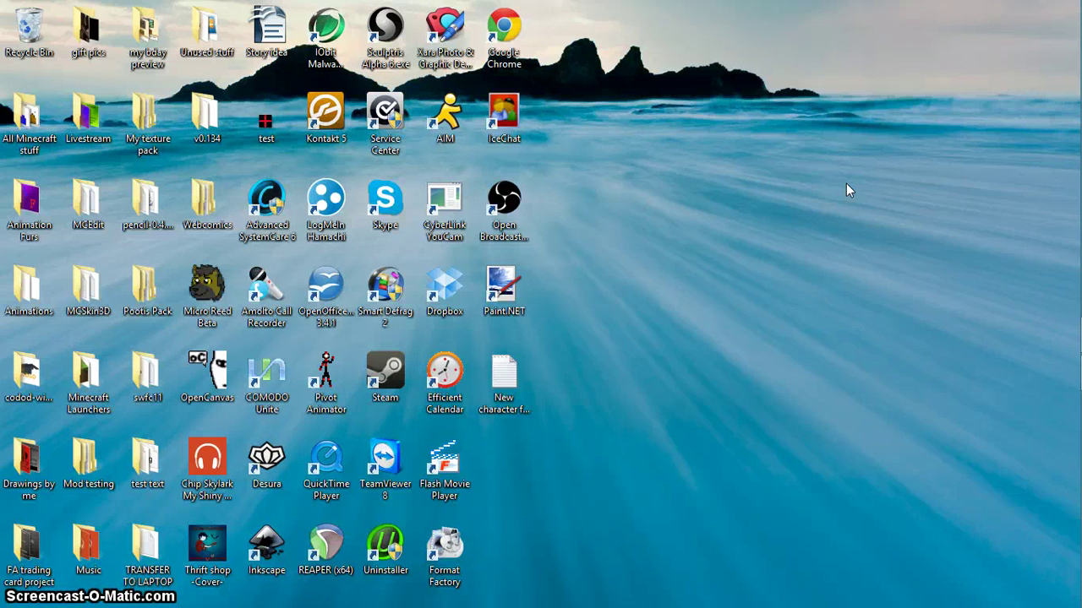
pyautogui.click(1058, 298)
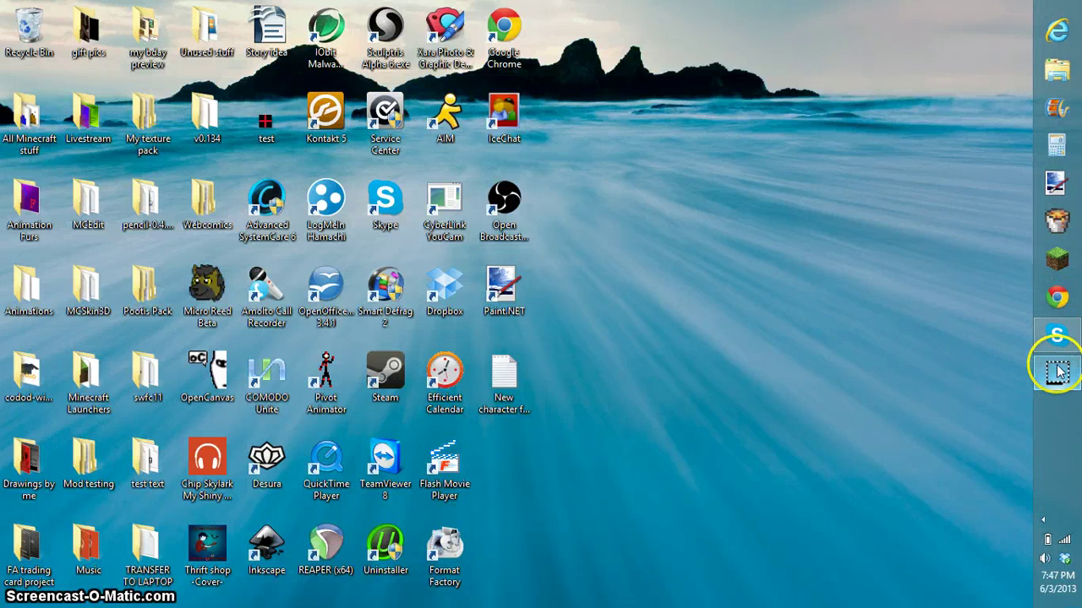
pyautogui.moveTo(1059, 372)
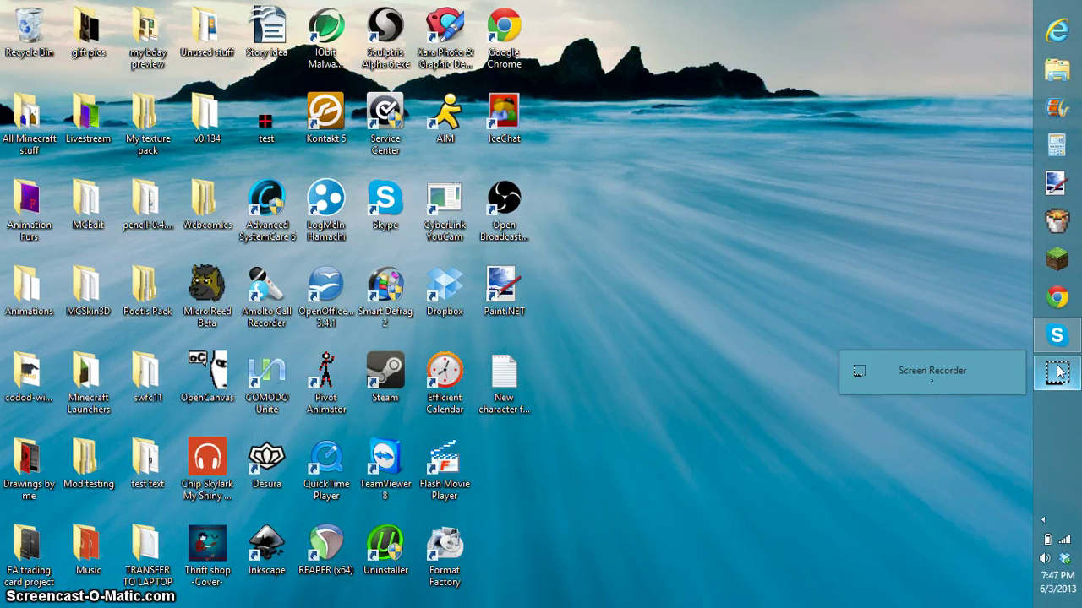